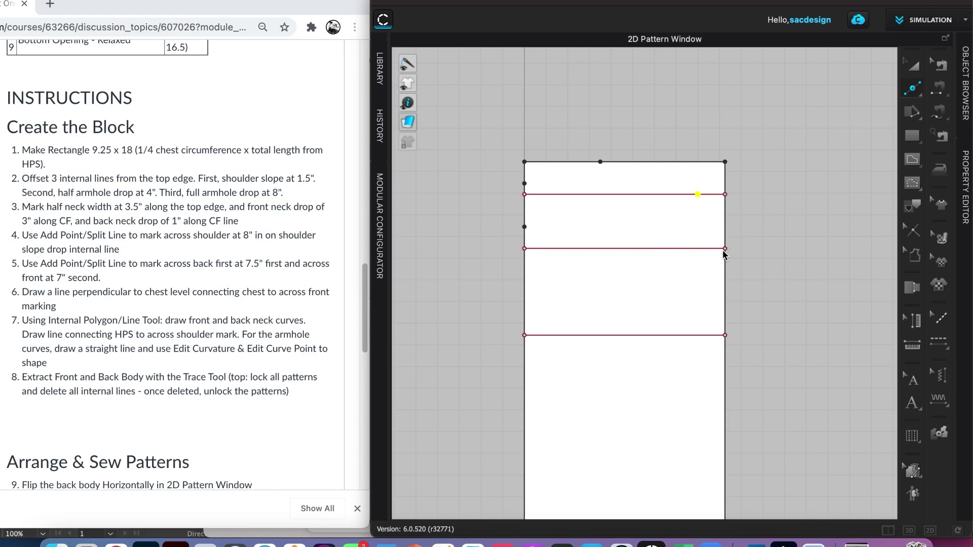
Step: Split the 4-inch internal line with a 7 in second segment
{"action": "scroll", "coordinate": [652, 351], "scroll_direction": "up", "scroll_amount": 5}
{"action": "scroll", "coordinate": [652, 352], "scroll_direction": "down", "scroll_amount": 4}
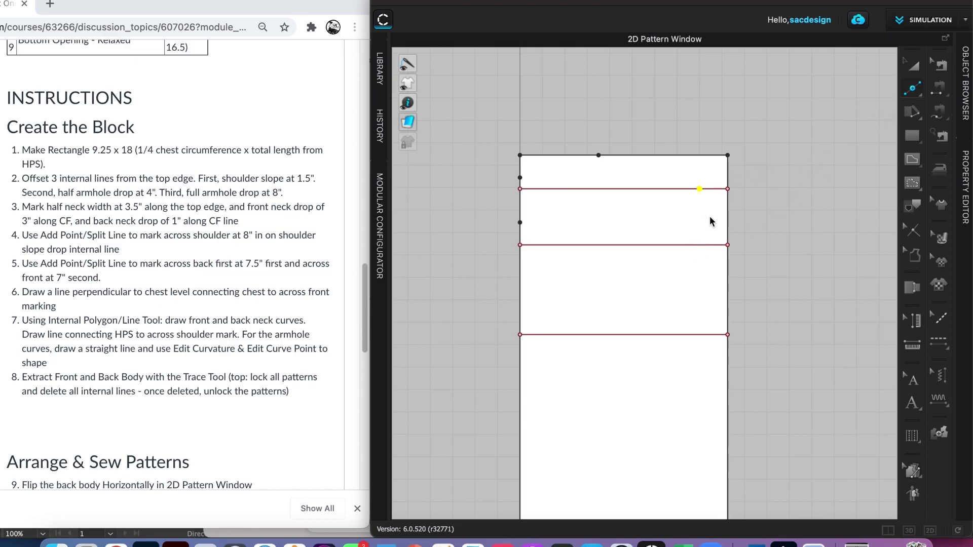
{"action": "left_click", "coordinate": [673, 245]}
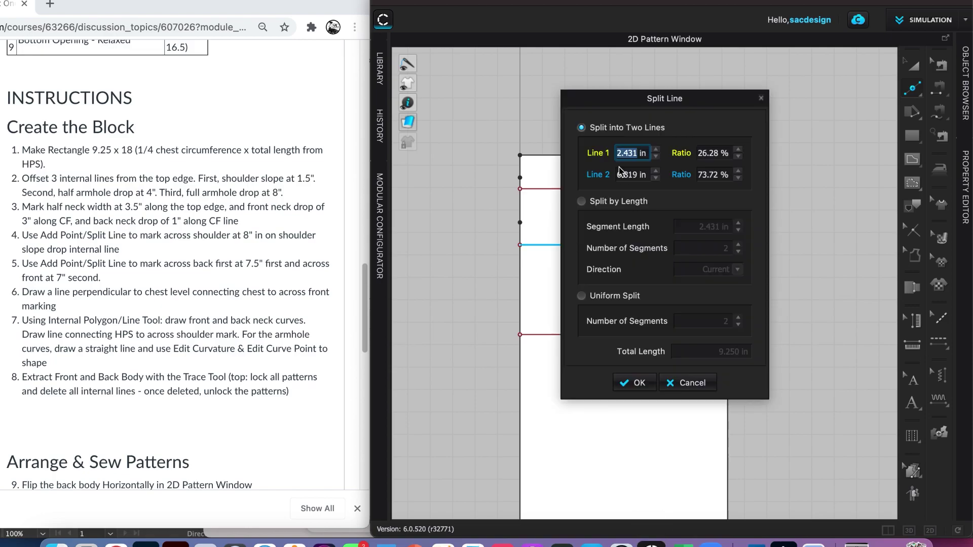
{"action": "double_click", "coordinate": [634, 176]}
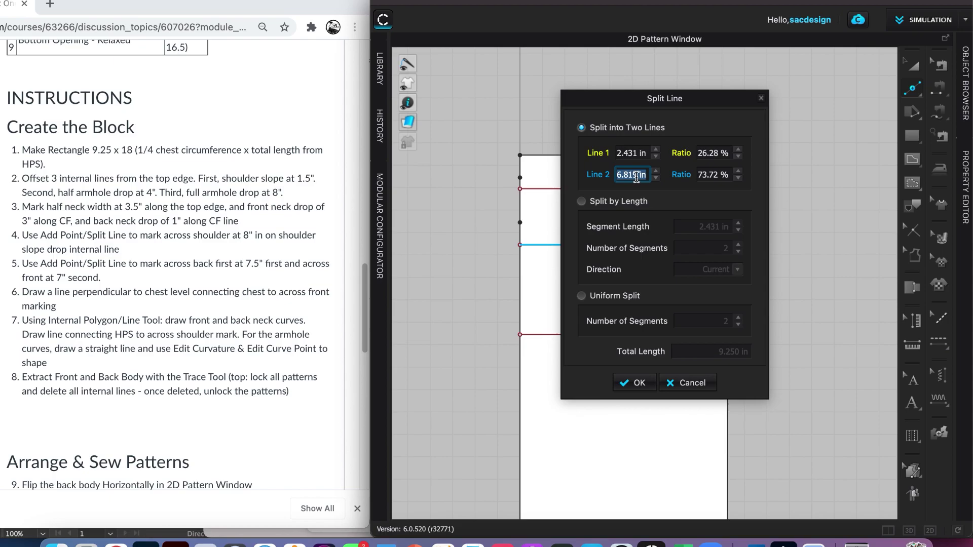
{"action": "type", "text": "7."}
{"action": "left_click", "coordinate": [631, 383]}
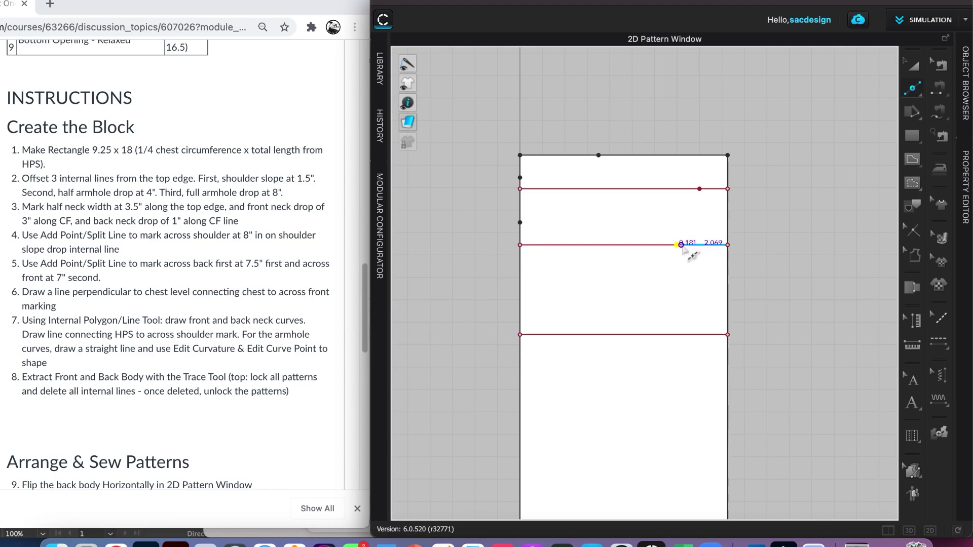
Step: Split the short right-hand remainder again, 0.5 in from the first point
{"action": "left_click", "coordinate": [693, 245]}
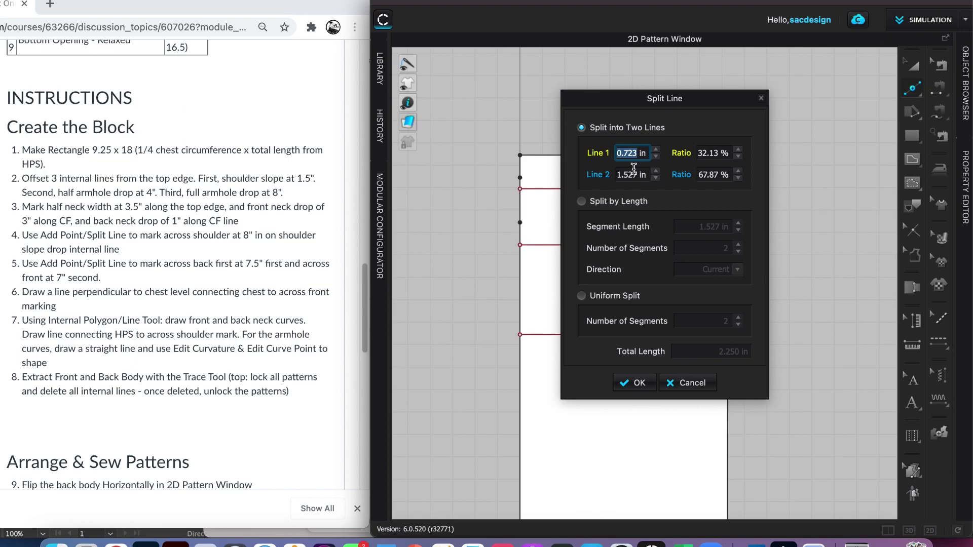
{"action": "type", "text": "0.55"}
{"action": "key", "text": "Tab"}
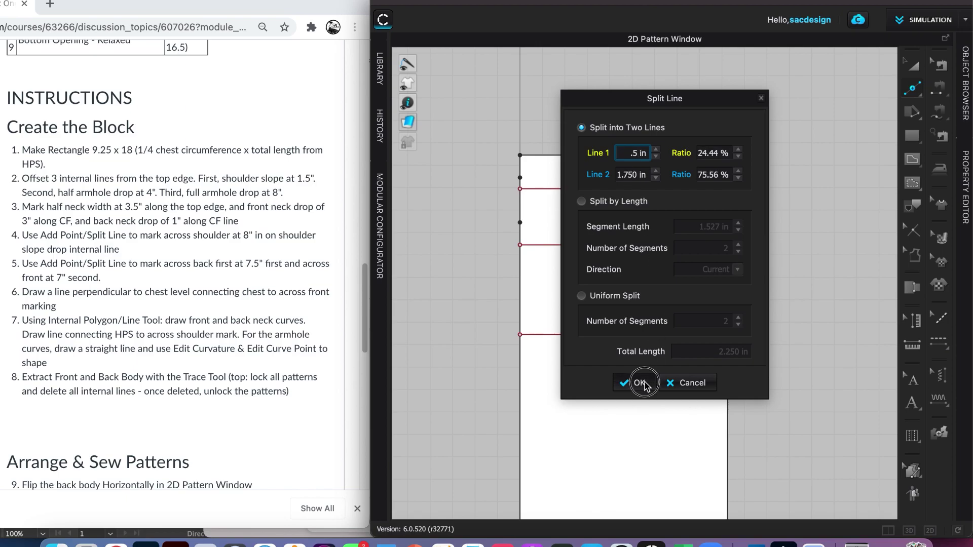
{"action": "left_click", "coordinate": [637, 383]}
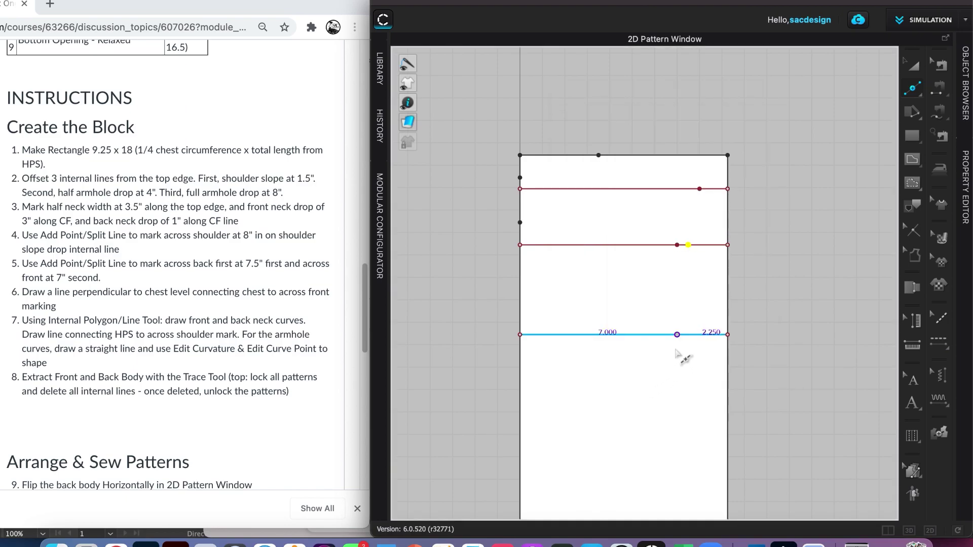
Step: In Edit Pattern mode, mark the across-back point by splitting the 4-inch line at 7.5 in
{"action": "key", "text": "a"}
{"action": "left_click", "coordinate": [687, 251]}
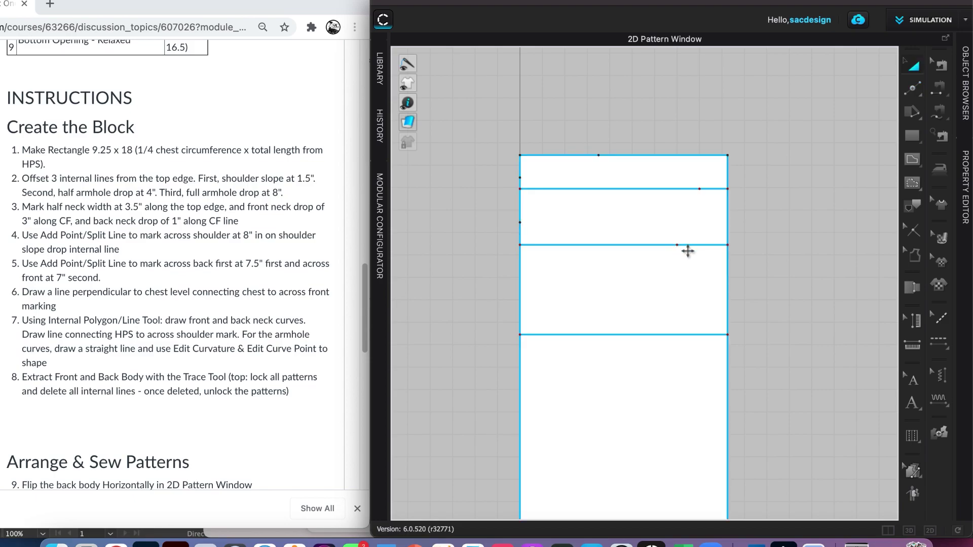
{"action": "key", "text": "z"}
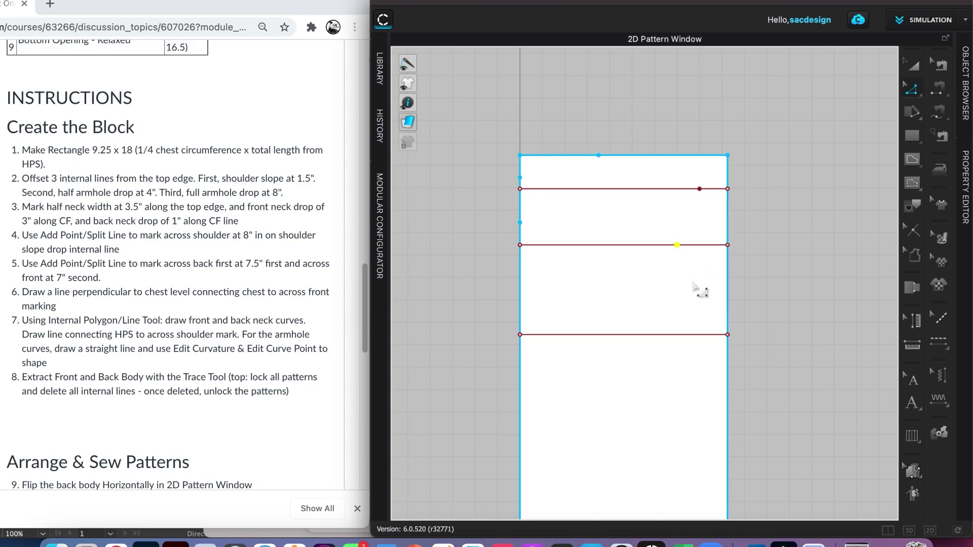
{"action": "left_click", "coordinate": [694, 283]}
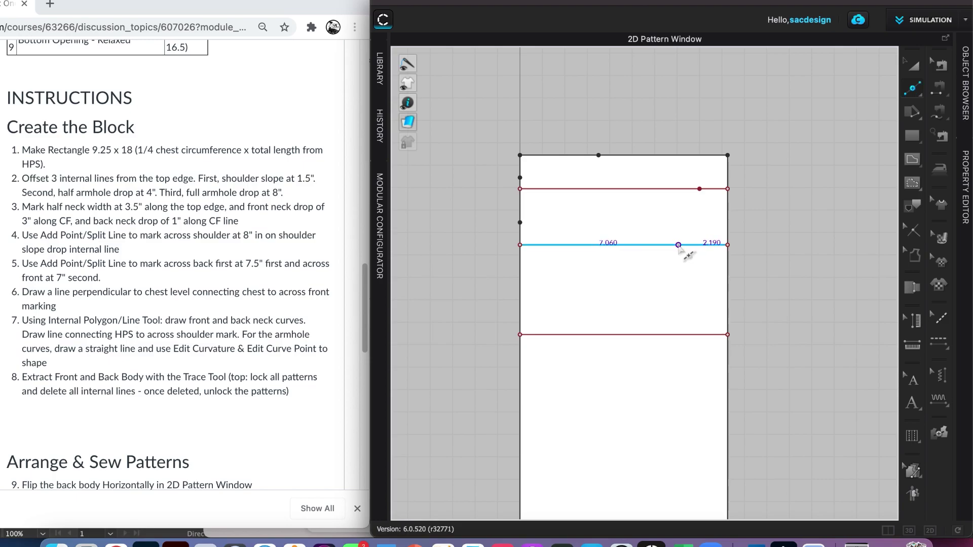
{"action": "right_click", "coordinate": [679, 245]}
{"action": "left_click", "coordinate": [628, 175]}
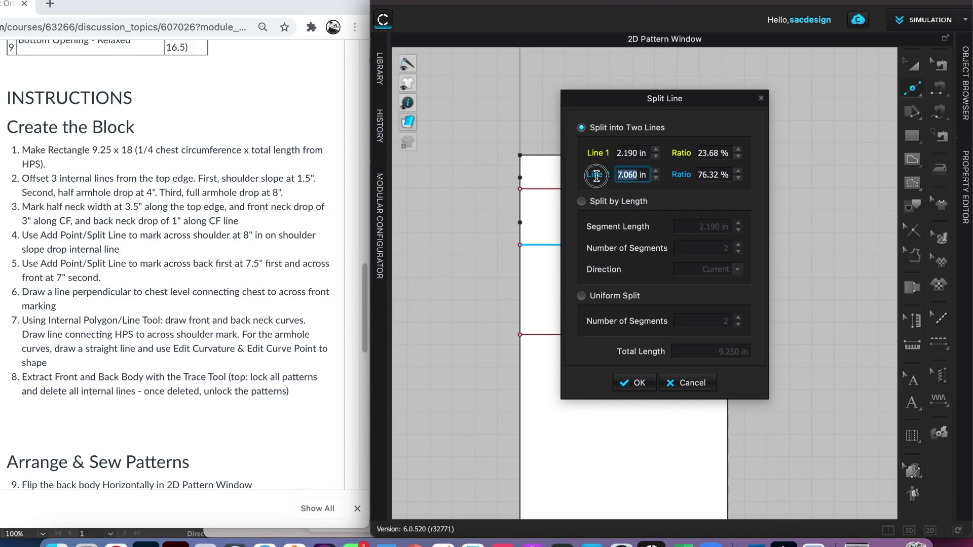
{"action": "type", "text": "7.5"}
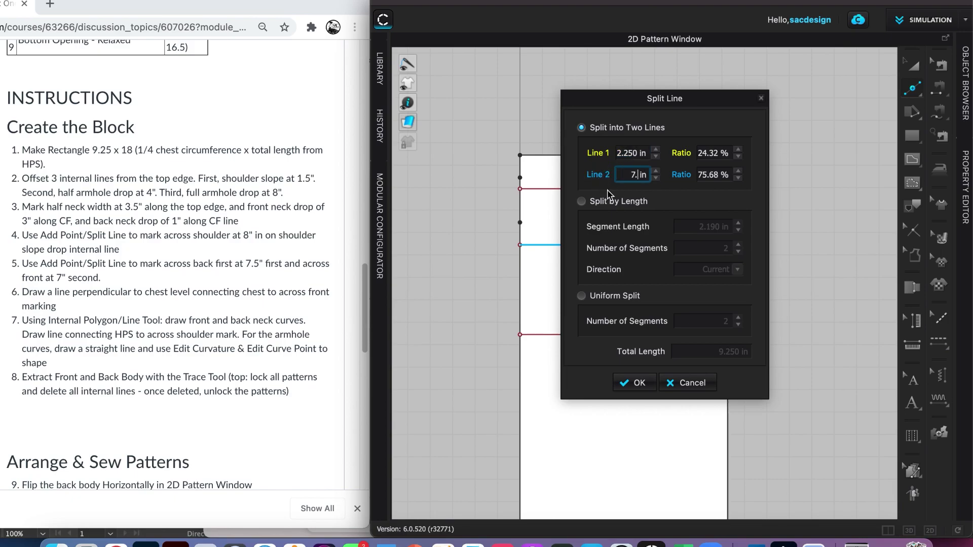
{"action": "left_click", "coordinate": [632, 384]}
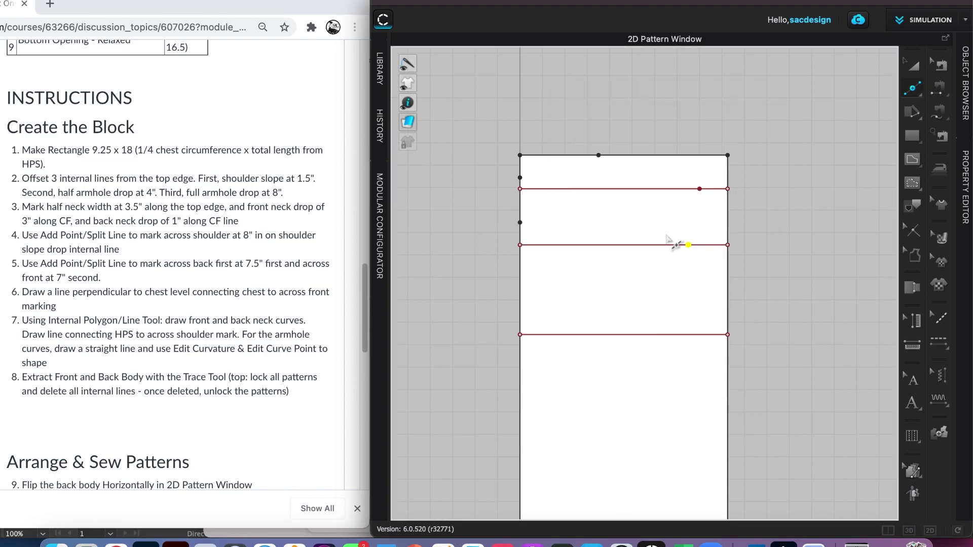
Step: Split the 7.5 in segment again to mark the across-front point at 7 in
{"action": "left_click", "coordinate": [679, 245]}
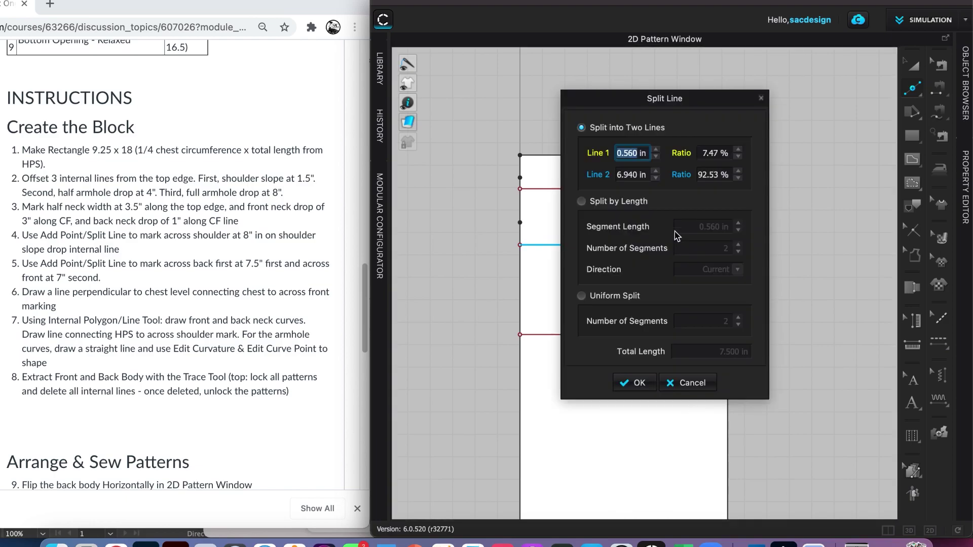
{"action": "left_click", "coordinate": [626, 174]}
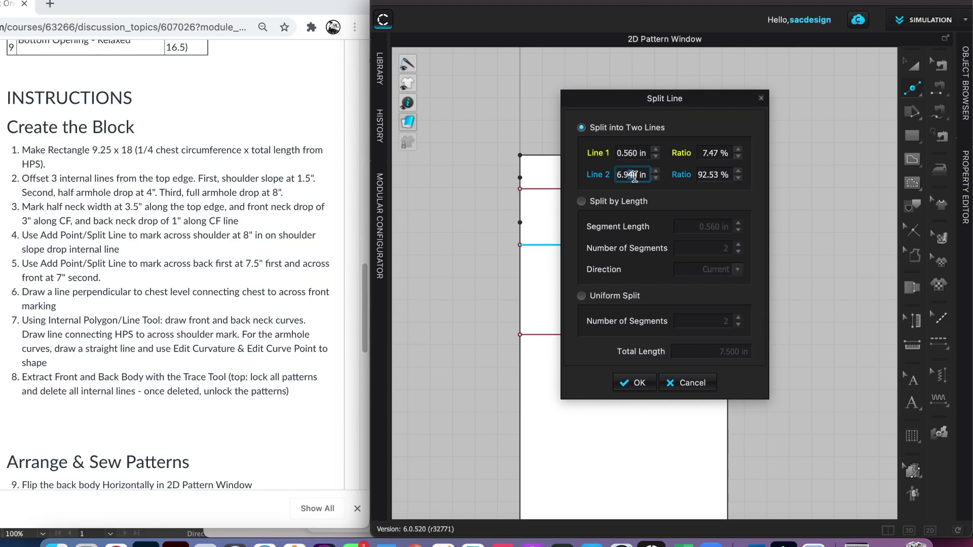
{"action": "double_click", "coordinate": [626, 175]}
{"action": "type", "text": "7"}
{"action": "left_click", "coordinate": [640, 383]}
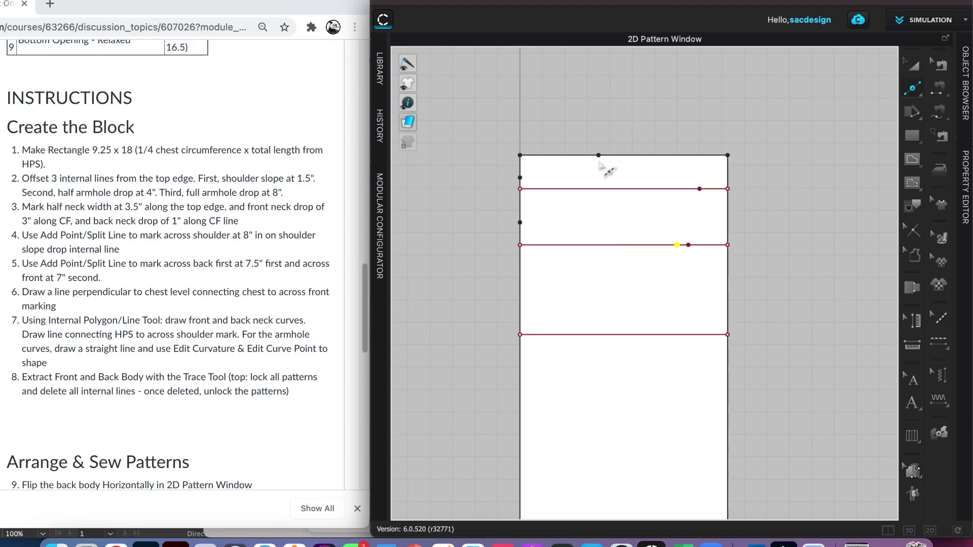
Step: Add an 18 in X-axis perpendicular line at angle 90, extending down from the neck point
{"action": "key", "text": "g"}
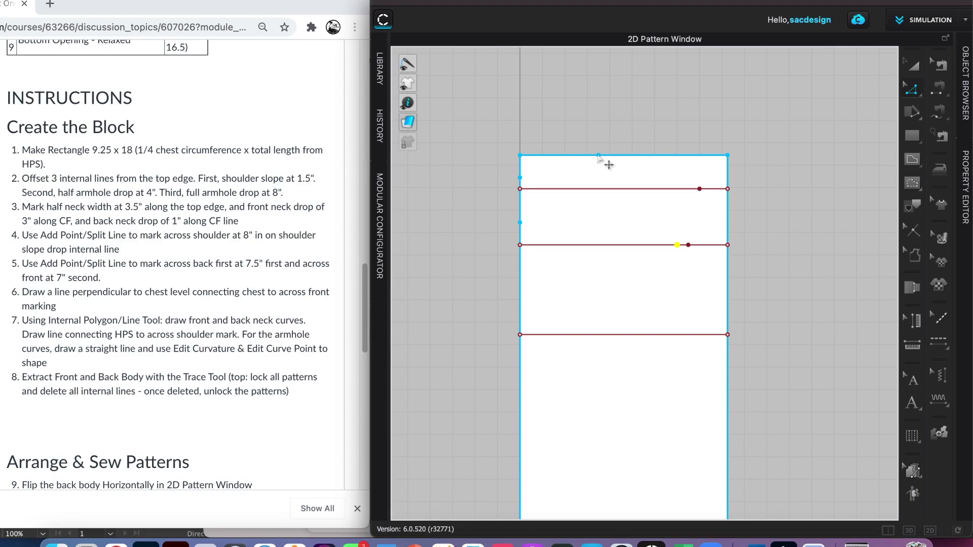
{"action": "right_click", "coordinate": [598, 155]}
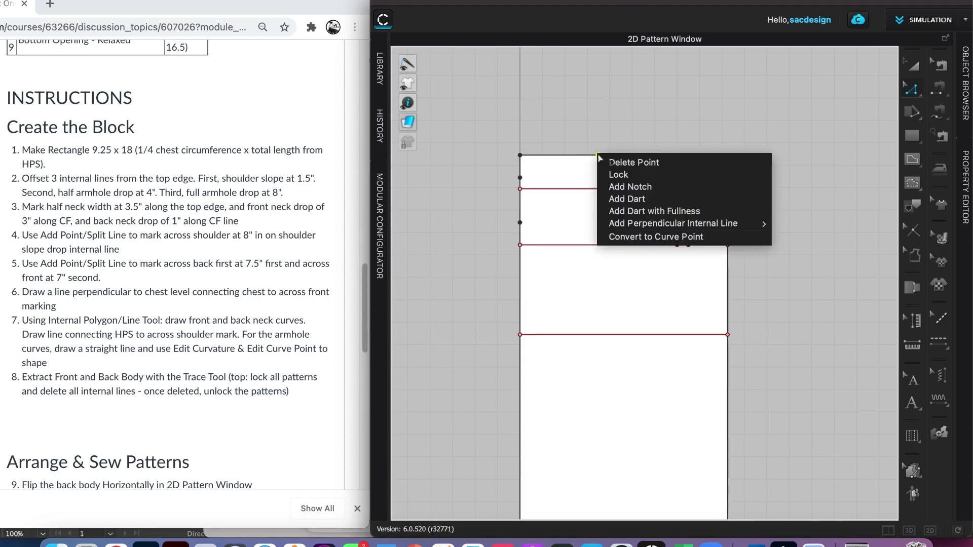
{"action": "mouse_move", "coordinate": [632, 262]}
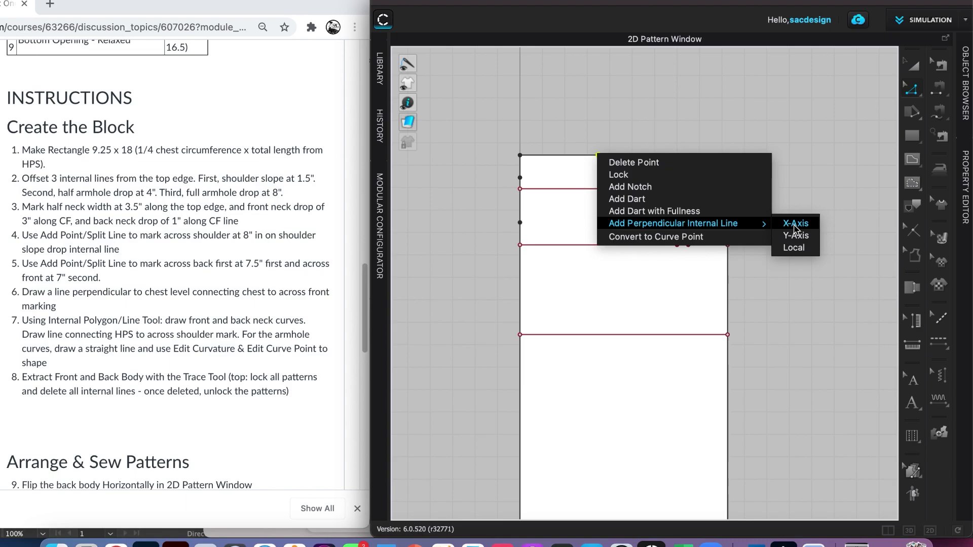
{"action": "left_click", "coordinate": [795, 224]}
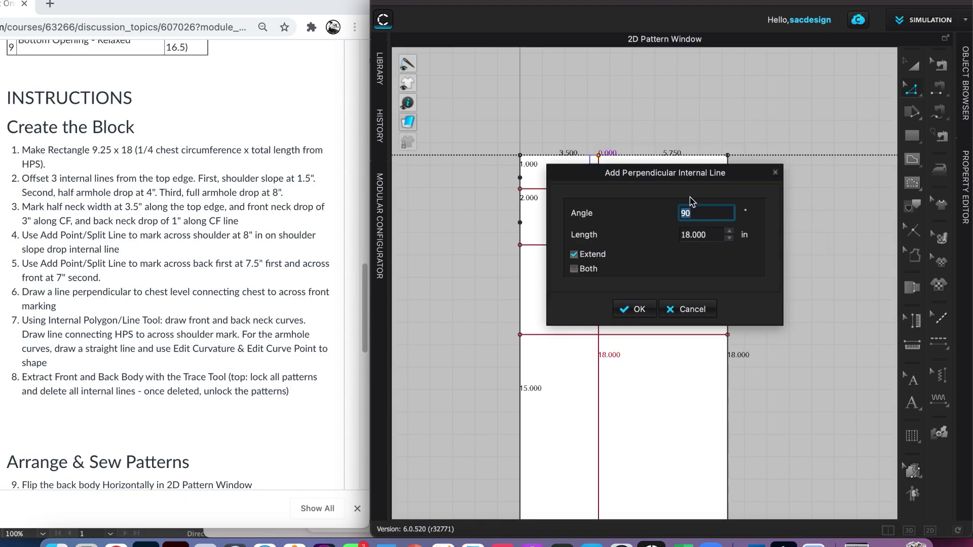
{"action": "left_click_drag", "start_coordinate": [682, 179], "coordinate": [814, 207]}
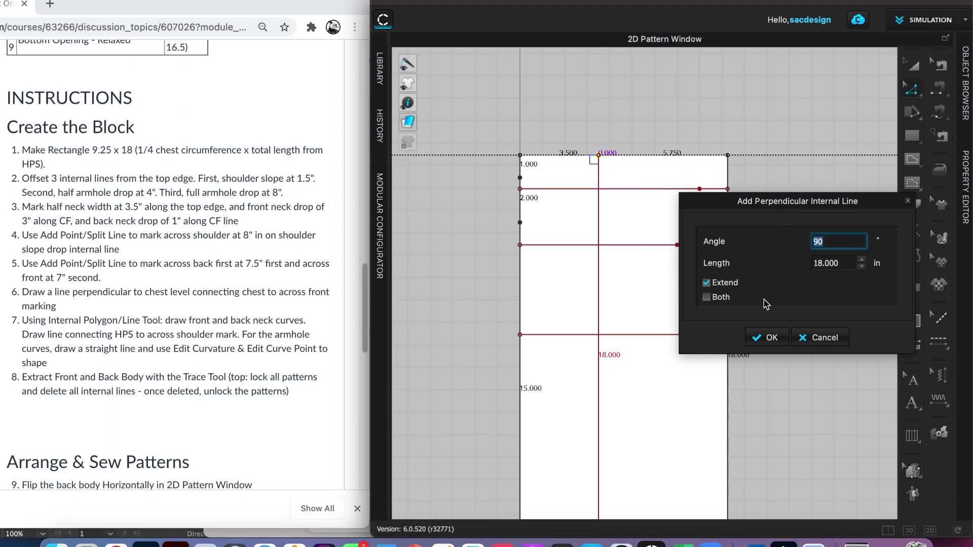
{"action": "left_click", "coordinate": [707, 297]}
{"action": "left_click", "coordinate": [707, 298]}
{"action": "left_click", "coordinate": [771, 338]}
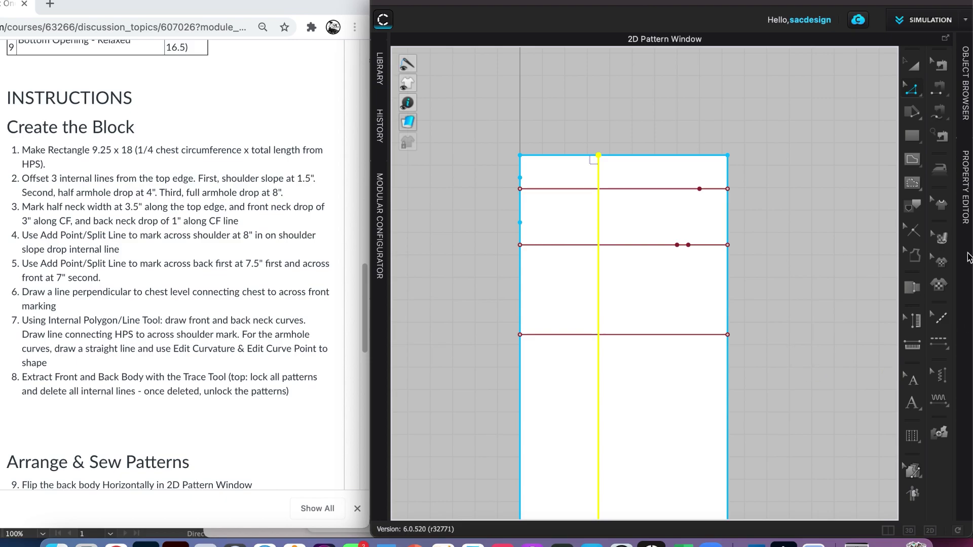
Step: With Internal Polygon/Line, curve the front neckline from the 3-inch drop to the neck point
{"action": "left_click", "coordinate": [910, 143]}
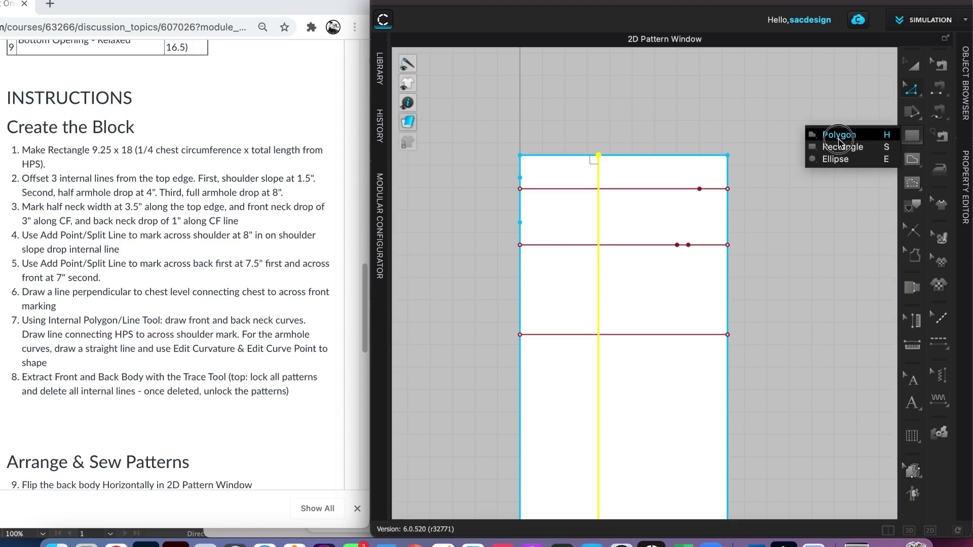
{"action": "left_click", "coordinate": [834, 127]}
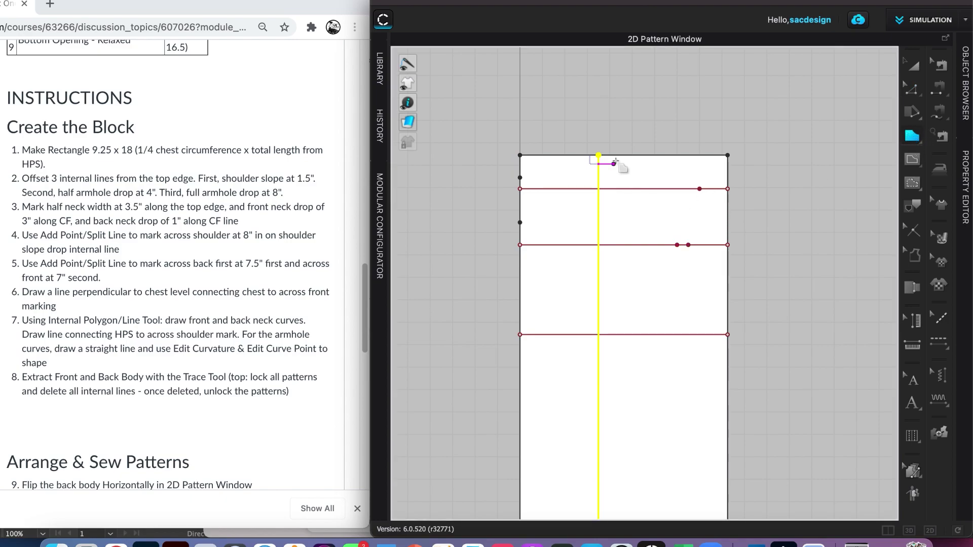
{"action": "left_click", "coordinate": [677, 244]}
{"action": "key", "text": "Escape"}
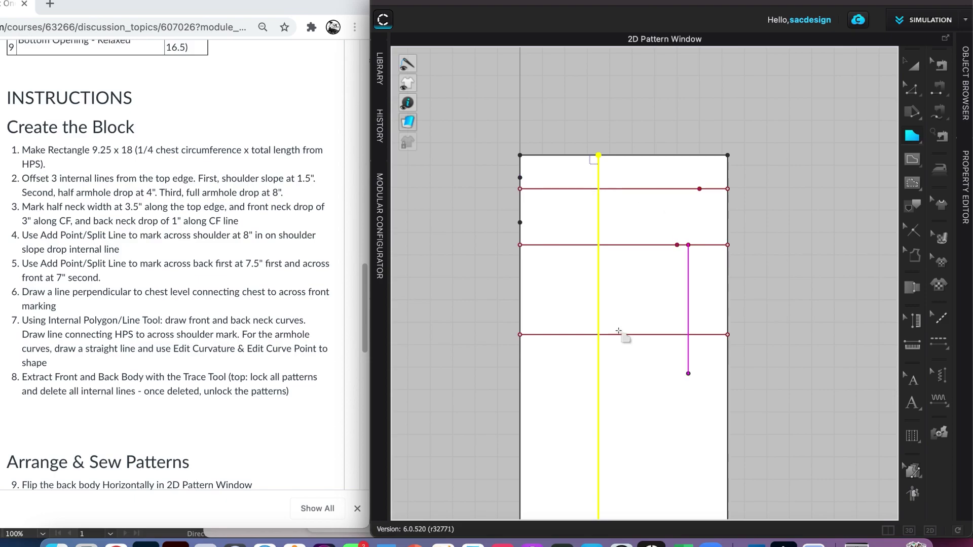
{"action": "left_click", "coordinate": [911, 161]}
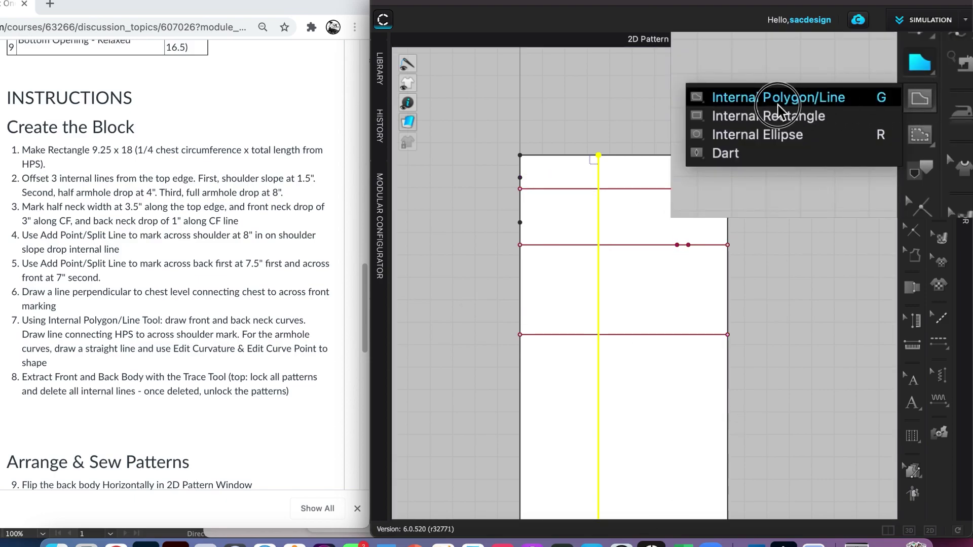
{"action": "left_click", "coordinate": [824, 163]}
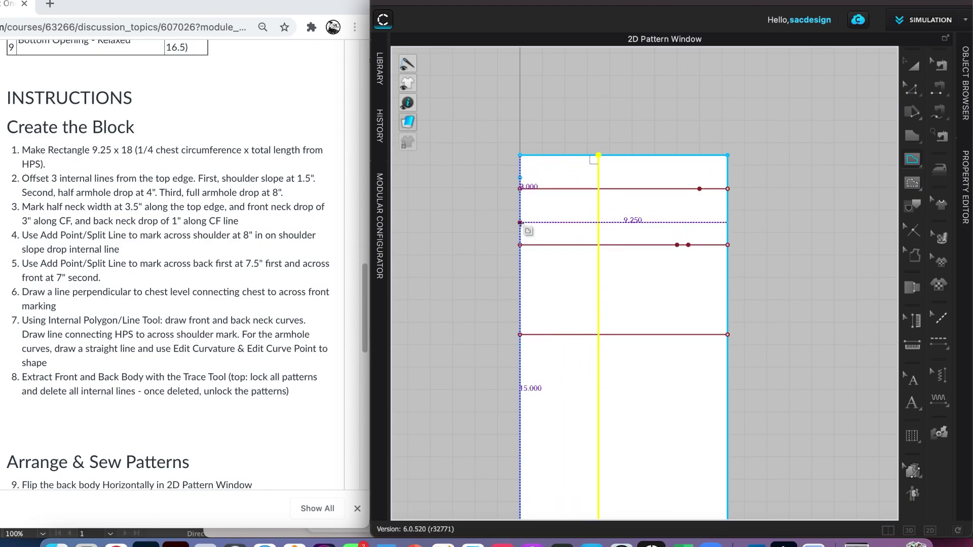
{"action": "left_click", "coordinate": [520, 222]}
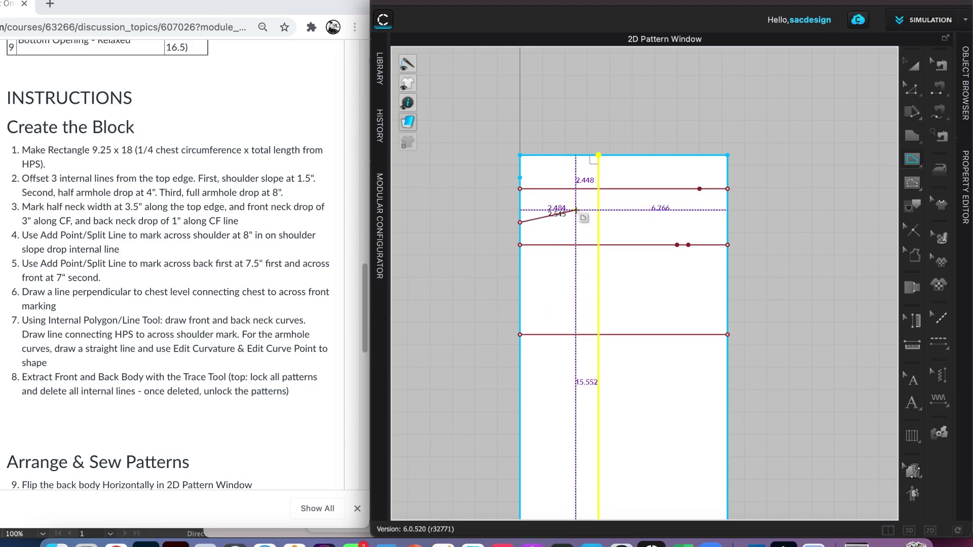
{"action": "left_click_drag", "start_coordinate": [577, 207], "coordinate": [598, 155]}
Step: Draw the shoulder line to the across-shoulder mark, then curve the armhole to the side corner
{"action": "left_click", "coordinate": [598, 155]}
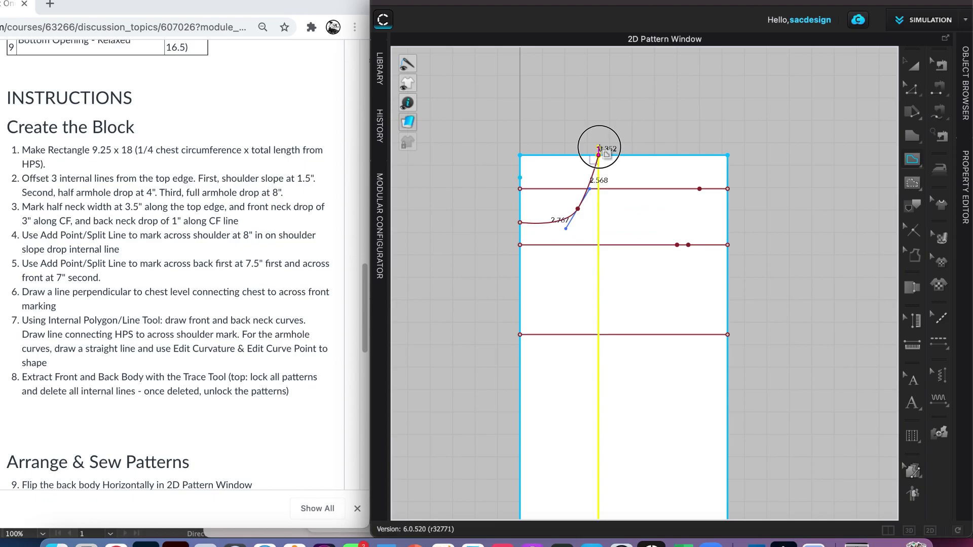
{"action": "left_click", "coordinate": [599, 121], "text": "ctrl"}
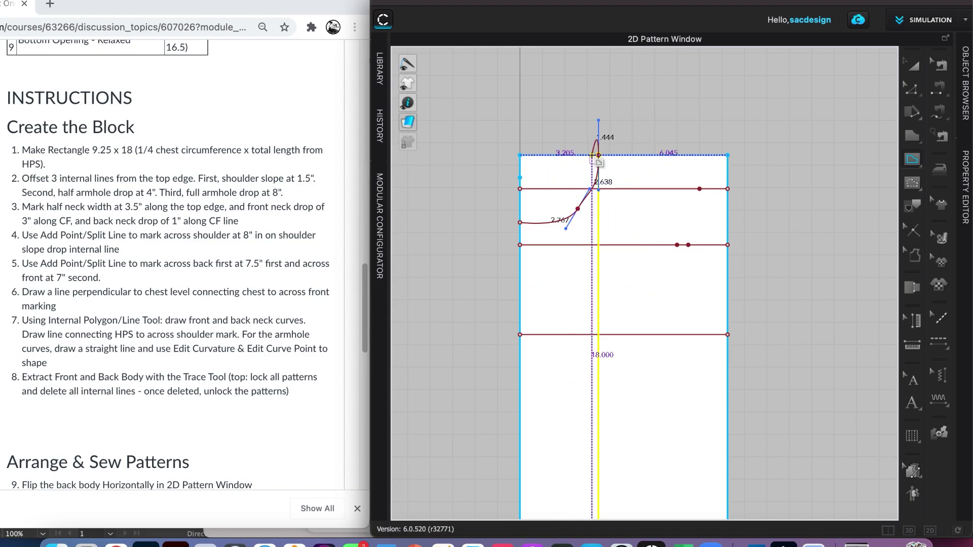
{"action": "left_click", "coordinate": [599, 154]}
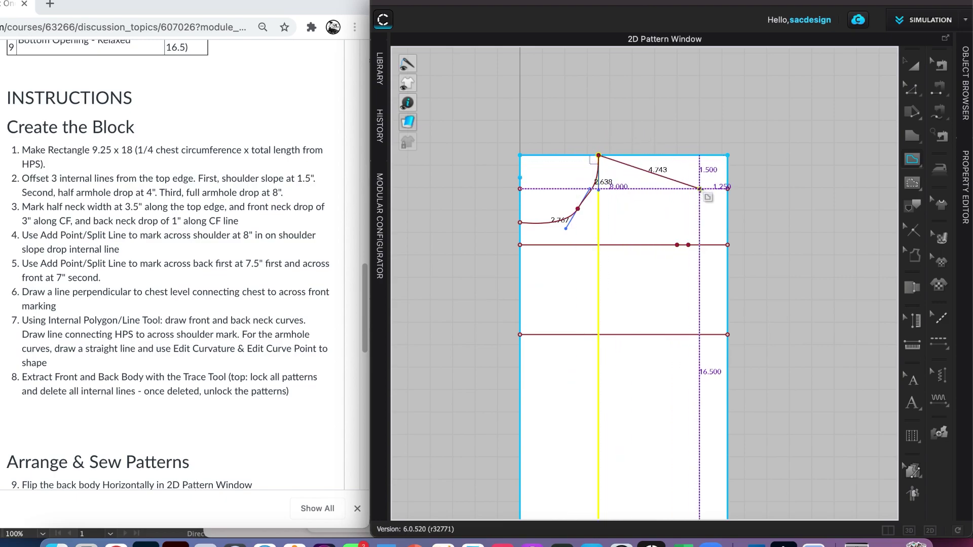
{"action": "left_click", "coordinate": [699, 188]}
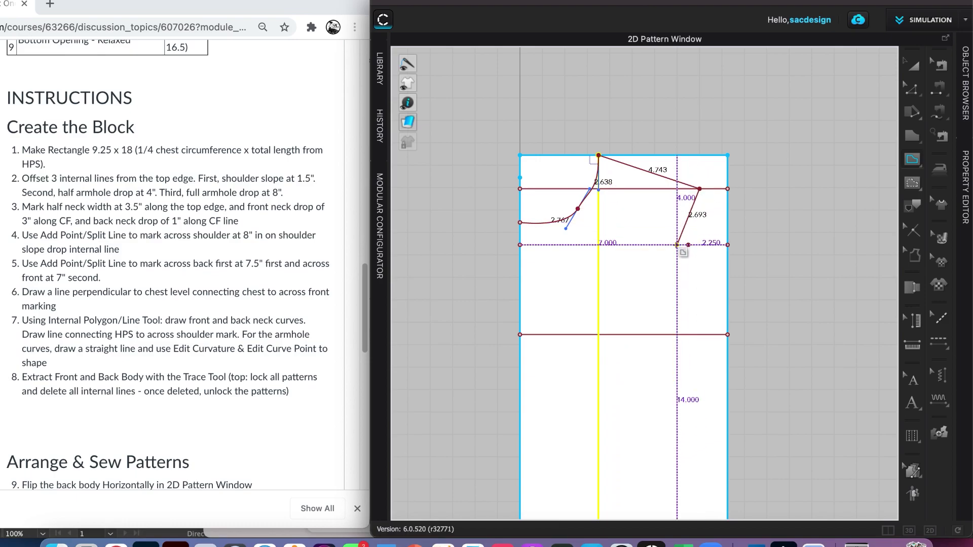
{"action": "mouse_move", "coordinate": [677, 245]}
{"action": "left_mouse_down"}
{"action": "mouse_move", "coordinate": [676, 284]}
{"action": "mouse_move", "coordinate": [677, 255]}
{"action": "left_mouse_up"}
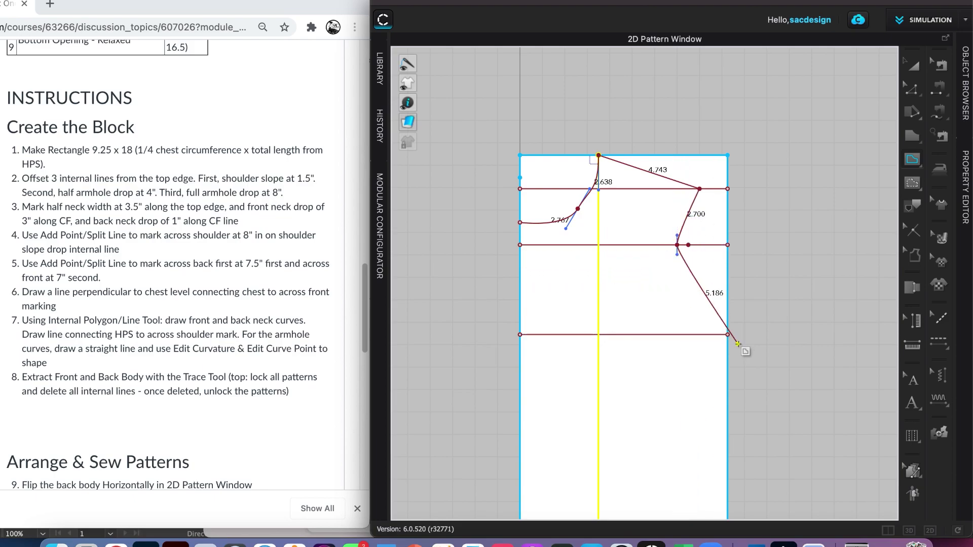
{"action": "left_click_drag", "start_coordinate": [728, 335], "coordinate": [800, 334]}
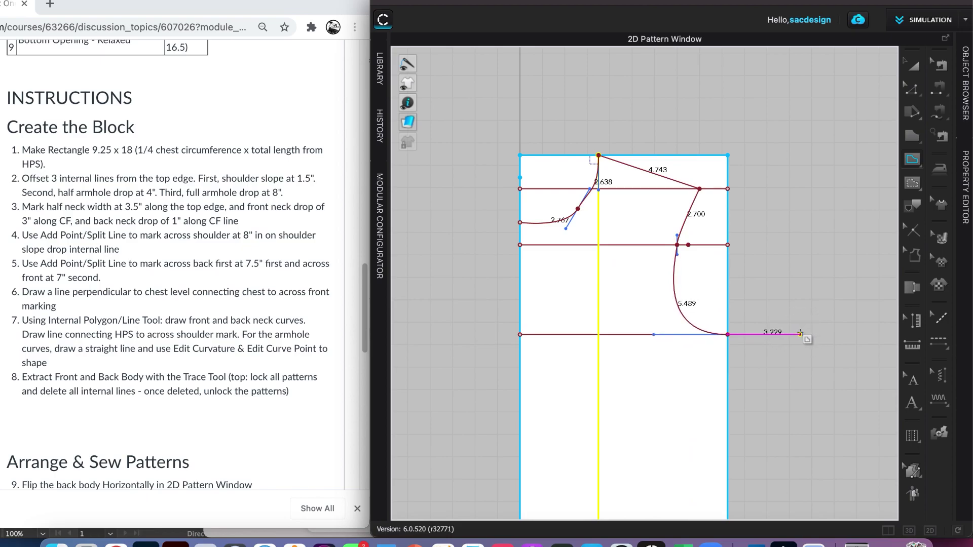
Step: Finish the neck-shoulder-armhole line at the side corner, dropping the trailing preview segment
{"action": "double_click", "coordinate": [801, 335]}
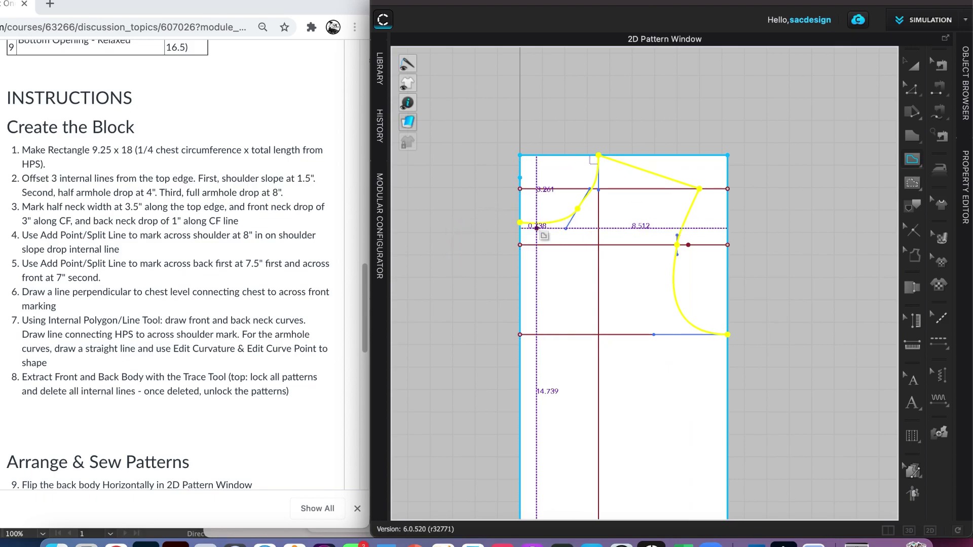
{"action": "left_click", "coordinate": [523, 226]}
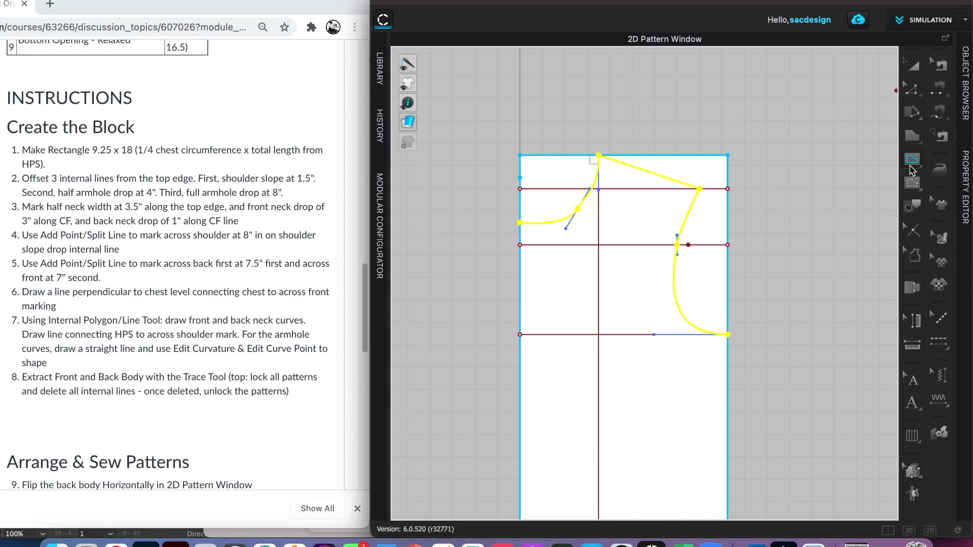
Step: With Edit Curve Point, reshape the upper front neck curve and raise its point toward the shoulder
{"action": "left_click", "coordinate": [908, 96]}
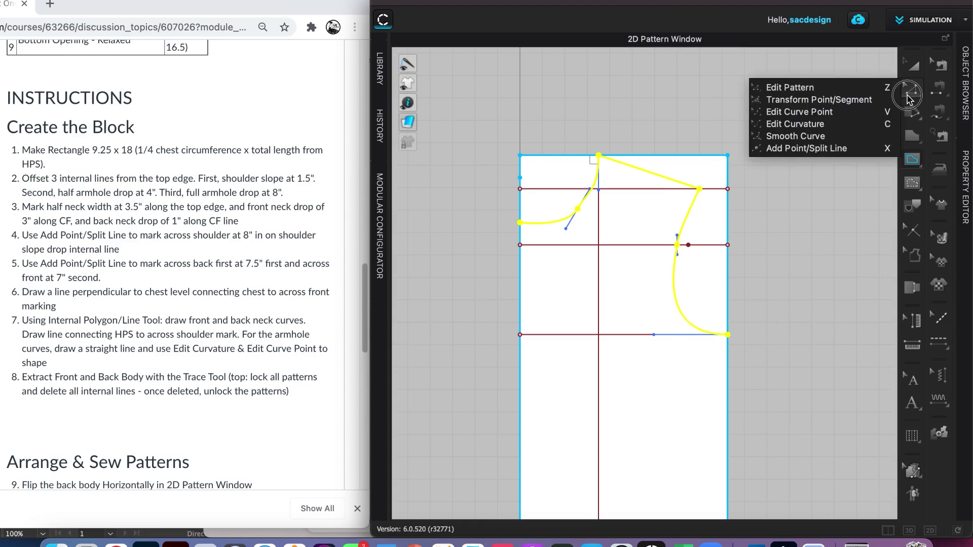
{"action": "left_click", "coordinate": [778, 112]}
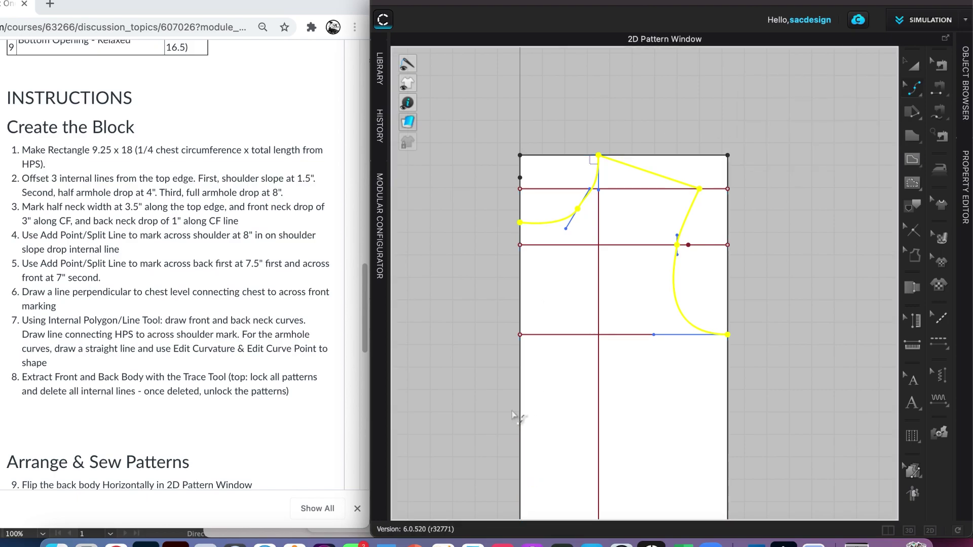
{"action": "key", "text": "v"}
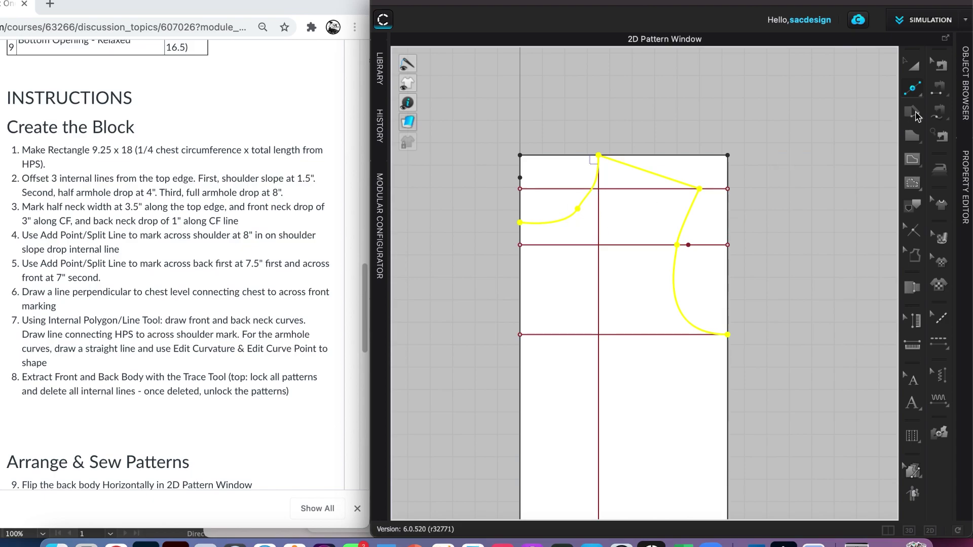
{"action": "left_click", "coordinate": [919, 93]}
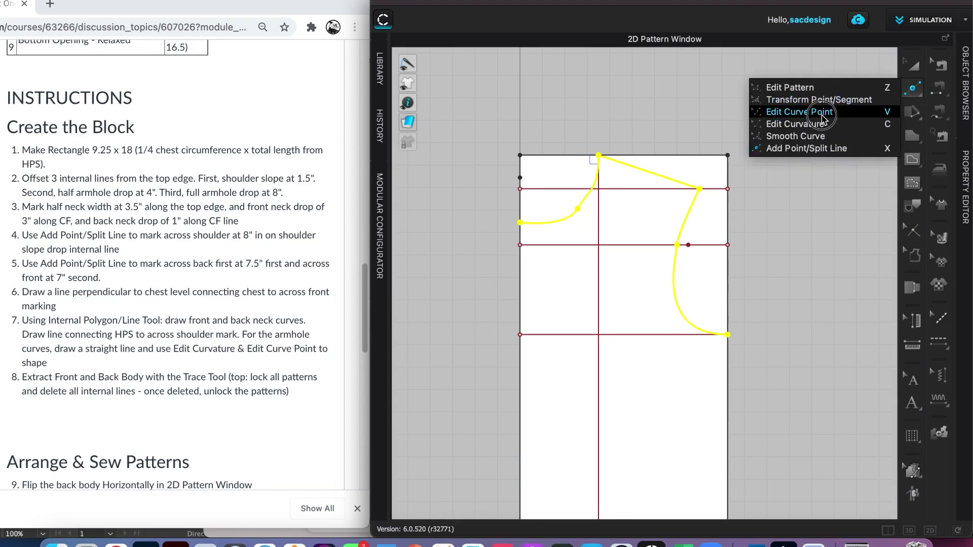
{"action": "left_click", "coordinate": [822, 113]}
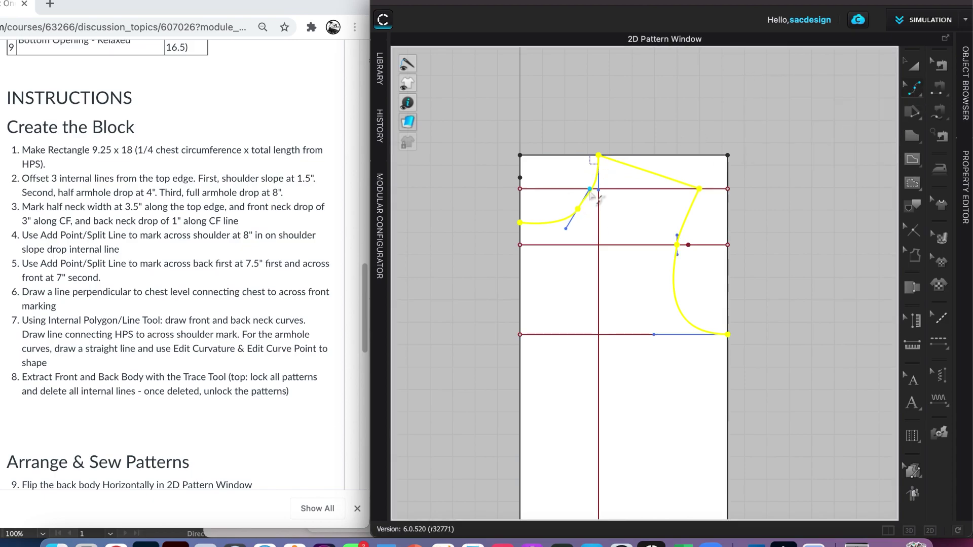
{"action": "left_click_drag", "start_coordinate": [593, 195], "coordinate": [606, 202]}
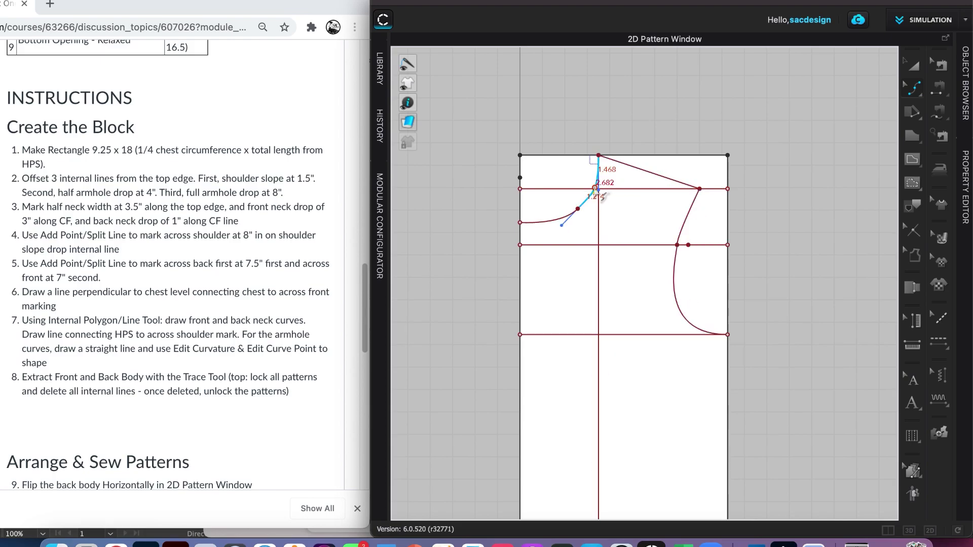
{"action": "scroll", "coordinate": [606, 202], "scroll_direction": "up", "scroll_amount": 5}
{"action": "left_click_drag", "start_coordinate": [603, 191], "coordinate": [601, 169]}
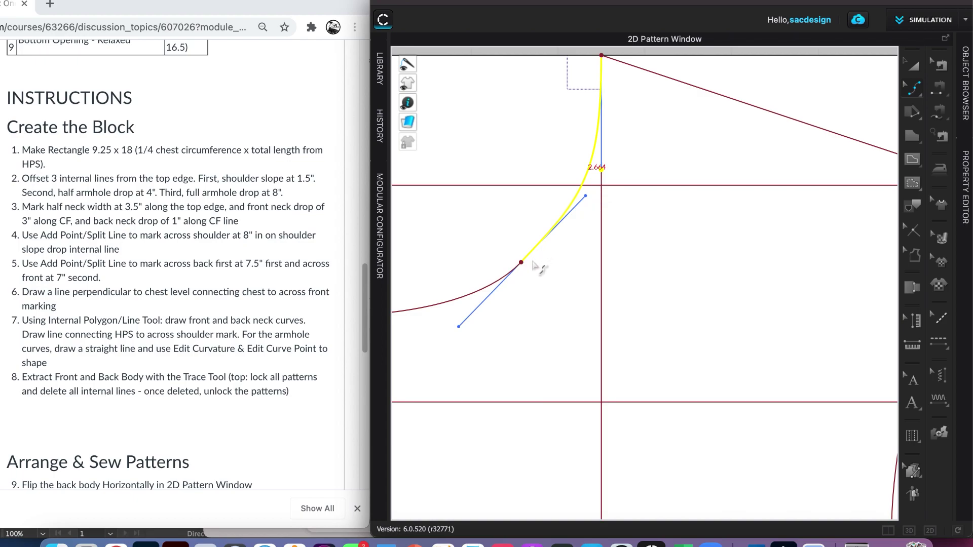
{"action": "scroll", "coordinate": [535, 264], "scroll_direction": "left", "scroll_amount": 5}
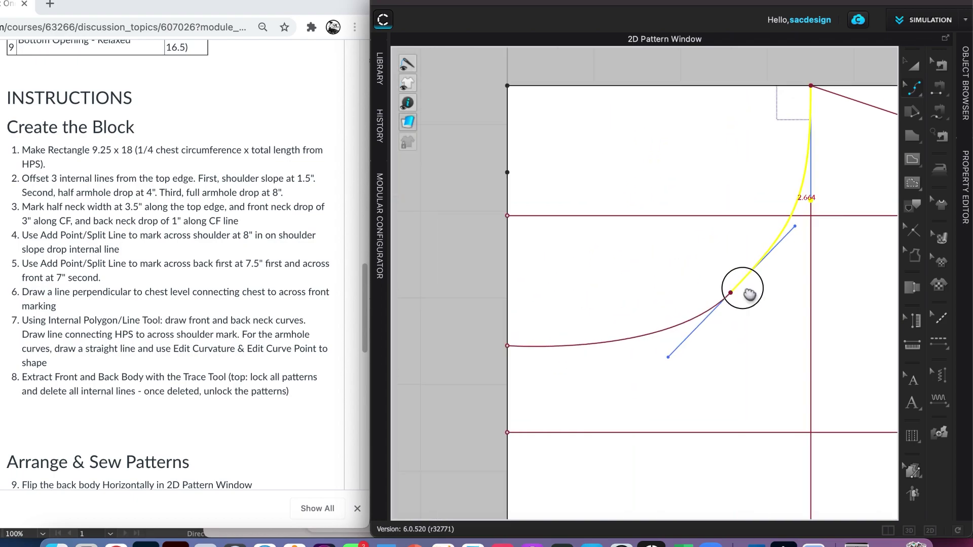
Step: Adjust the neck curve's middle point and tangent handles until the neckline flows smoothly
{"action": "left_click_drag", "start_coordinate": [730, 295], "coordinate": [729, 305]}
{"action": "mouse_move", "coordinate": [654, 362]}
{"action": "left_mouse_down"}
{"action": "mouse_move", "coordinate": [673, 339]}
{"action": "mouse_move", "coordinate": [667, 348]}
{"action": "left_mouse_up"}
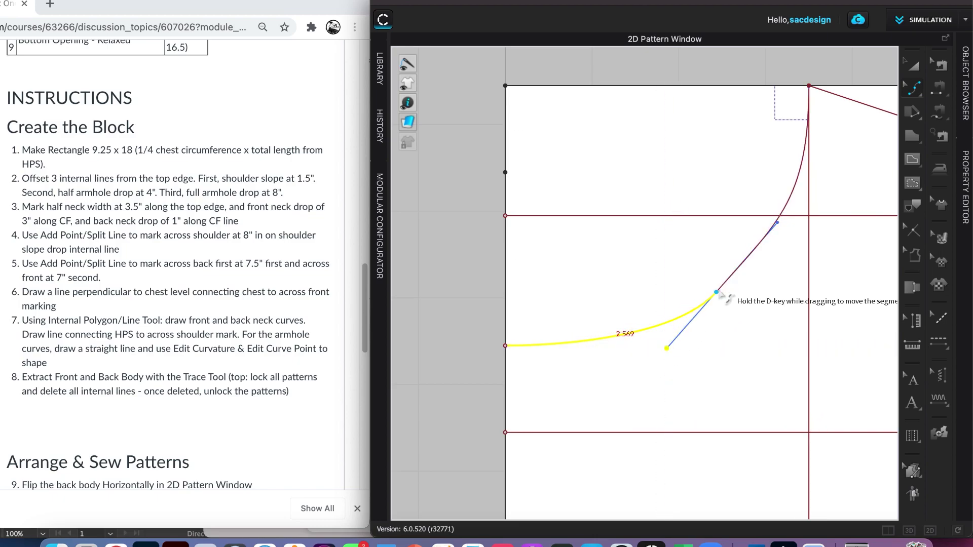
{"action": "left_click_drag", "start_coordinate": [719, 293], "coordinate": [736, 318]}
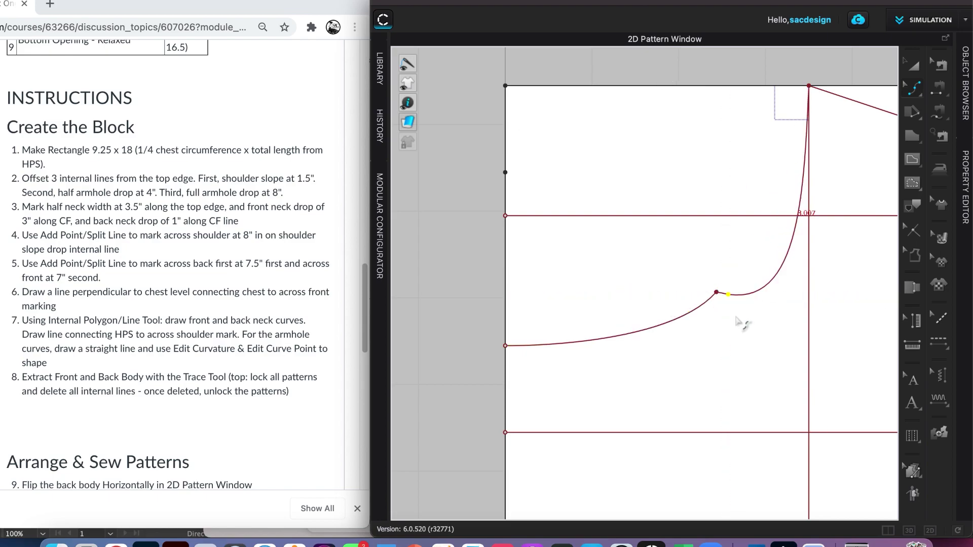
{"action": "left_click", "coordinate": [718, 296]}
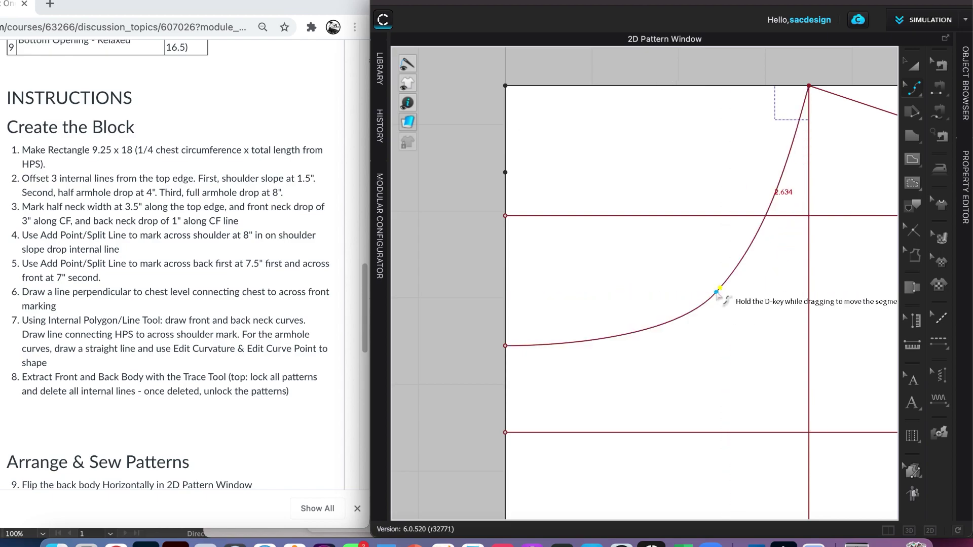
{"action": "mouse_move", "coordinate": [718, 296]}
{"action": "left_mouse_down"}
{"action": "mouse_move", "coordinate": [699, 403]}
{"action": "mouse_move", "coordinate": [725, 298]}
{"action": "left_mouse_up"}
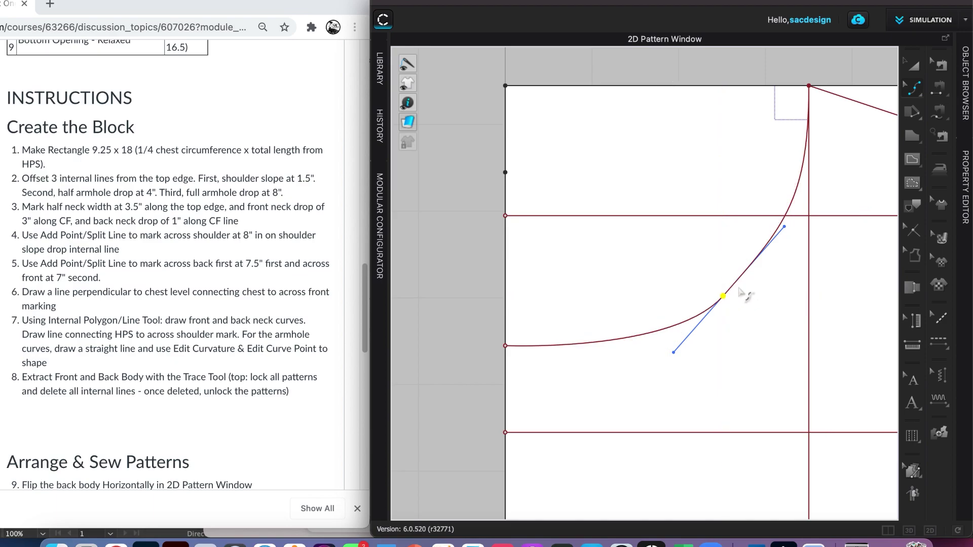
{"action": "left_click", "coordinate": [783, 219]}
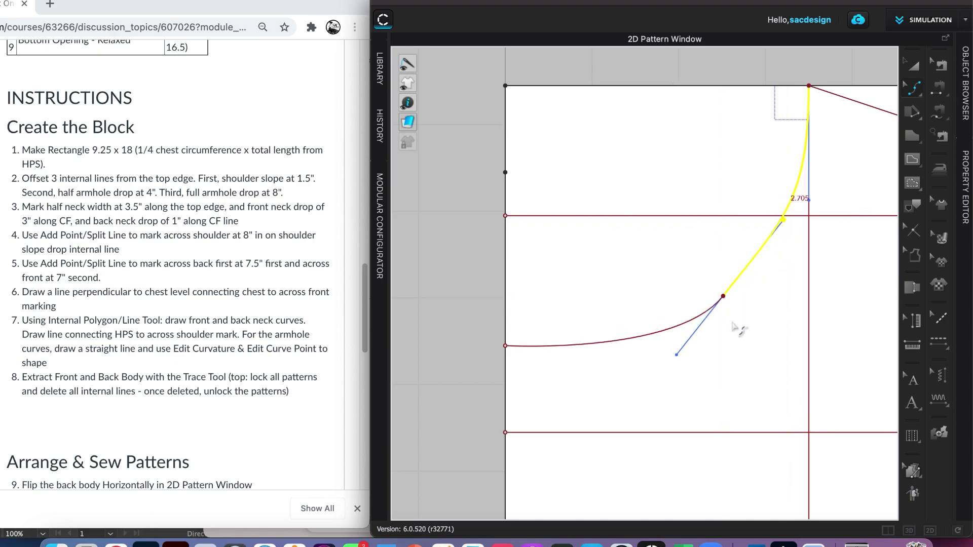
{"action": "left_click_drag", "start_coordinate": [723, 296], "coordinate": [727, 301]}
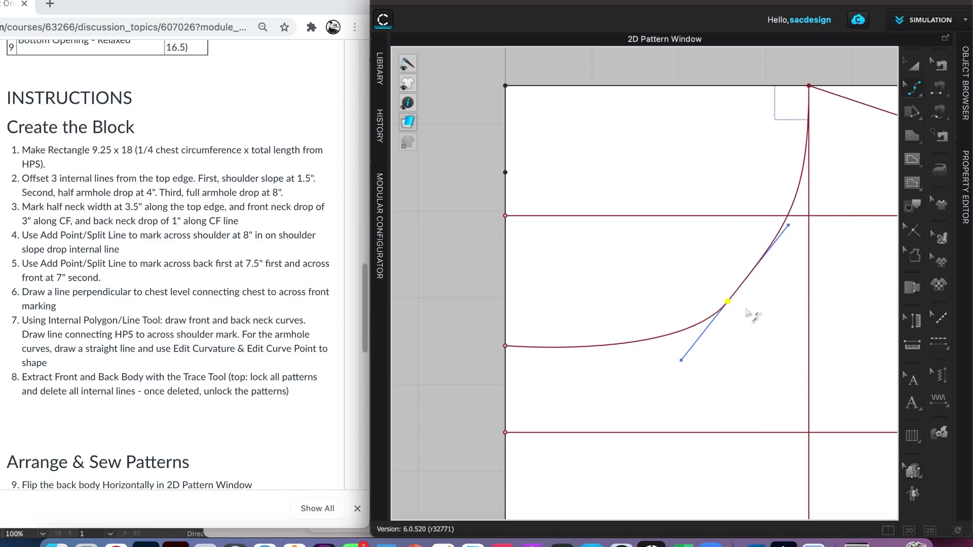
{"action": "scroll", "coordinate": [709, 230], "scroll_direction": "down", "scroll_amount": 5}
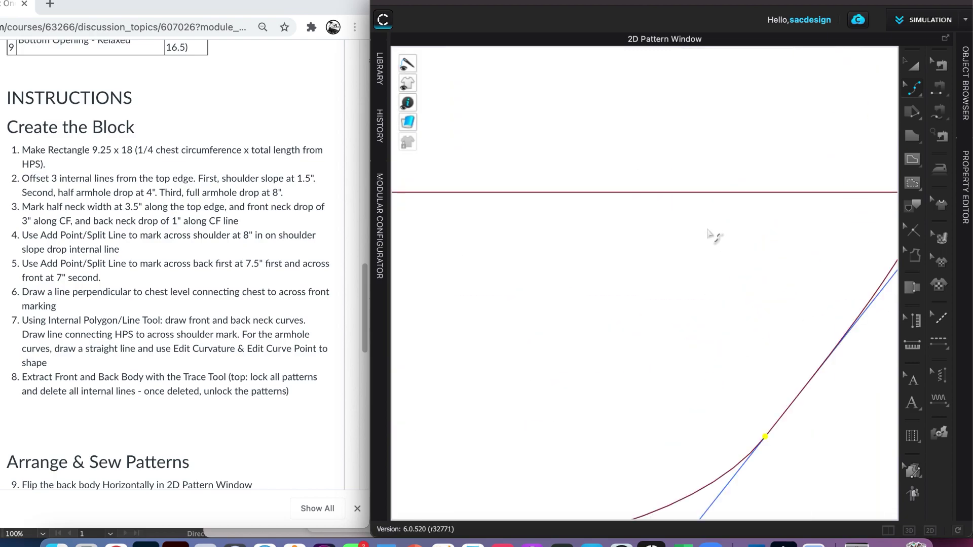
{"action": "scroll", "coordinate": [827, 286], "scroll_direction": "up", "scroll_amount": 5}
{"action": "scroll", "coordinate": [817, 318], "scroll_direction": "down", "scroll_amount": 2}
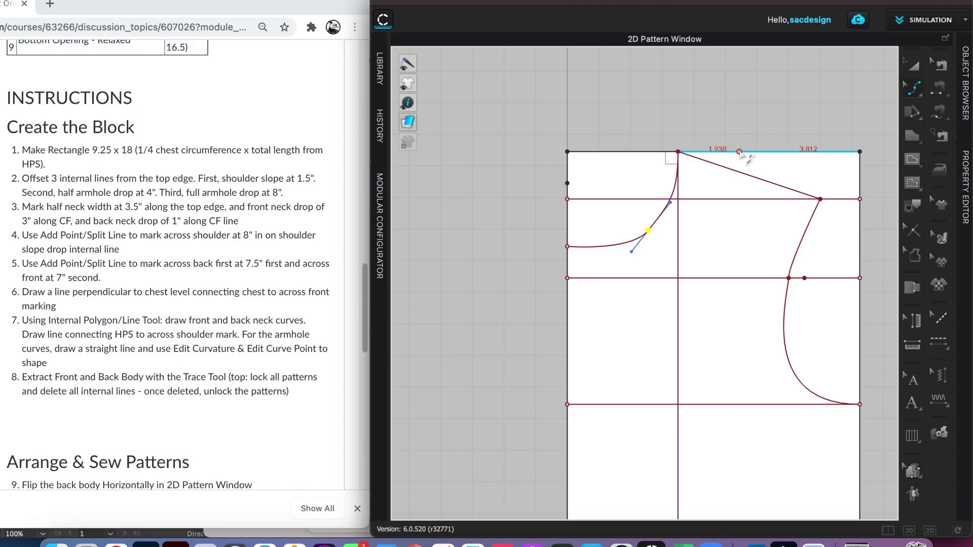
Step: Bend the upper neck curve segments slightly outward to refine the curve near the shoulder point
{"action": "left_click", "coordinate": [915, 96]}
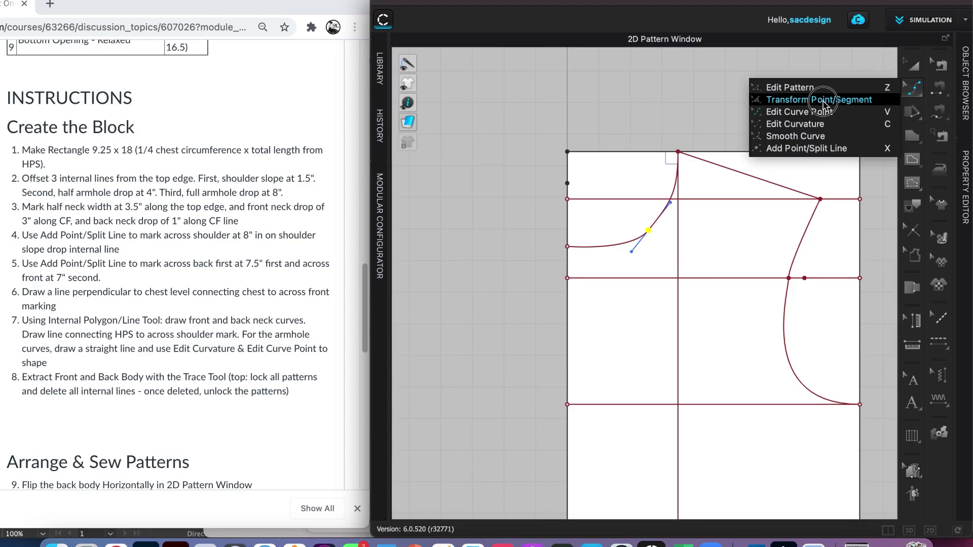
{"action": "left_click", "coordinate": [799, 138]}
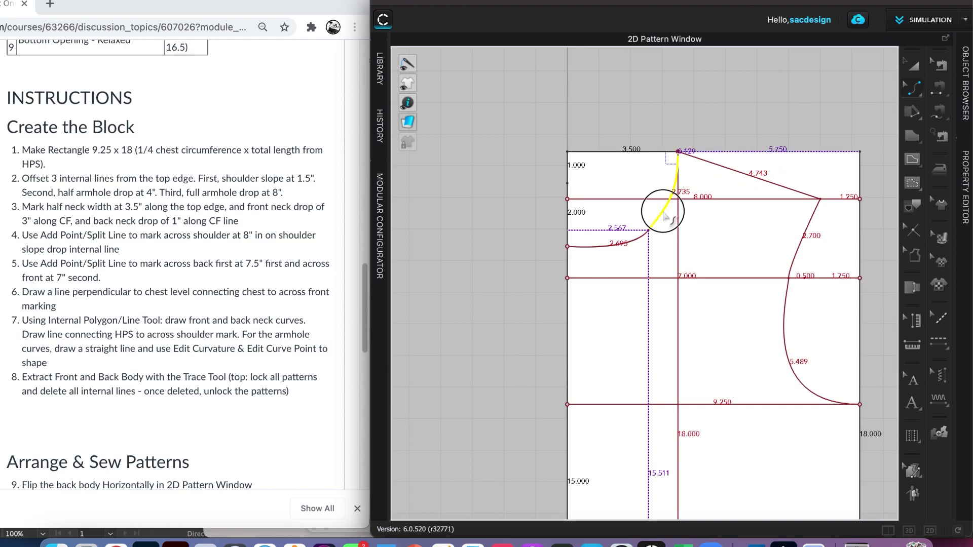
{"action": "left_click_drag", "start_coordinate": [663, 210], "coordinate": [666, 211]}
{"action": "scroll", "coordinate": [699, 217], "scroll_direction": "up", "scroll_amount": 5}
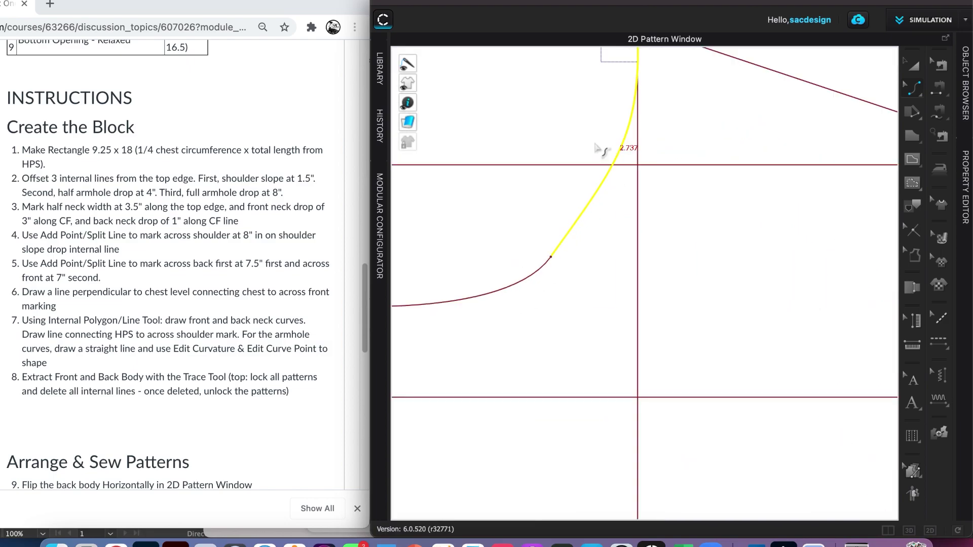
{"action": "scroll", "coordinate": [607, 191], "scroll_direction": "down", "scroll_amount": 2}
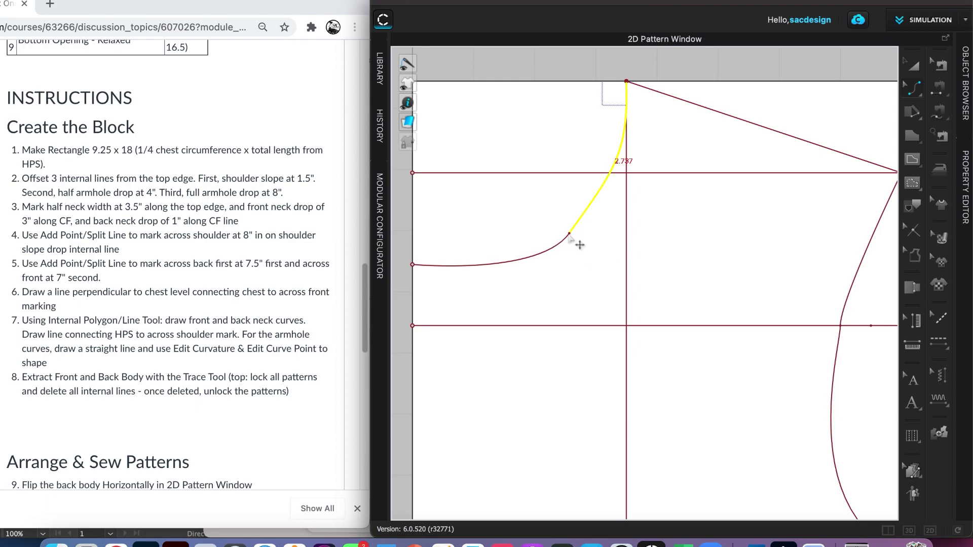
{"action": "left_click", "coordinate": [594, 203]}
{"action": "left_click", "coordinate": [596, 205]}
{"action": "left_click_drag", "start_coordinate": [596, 205], "coordinate": [599, 200]}
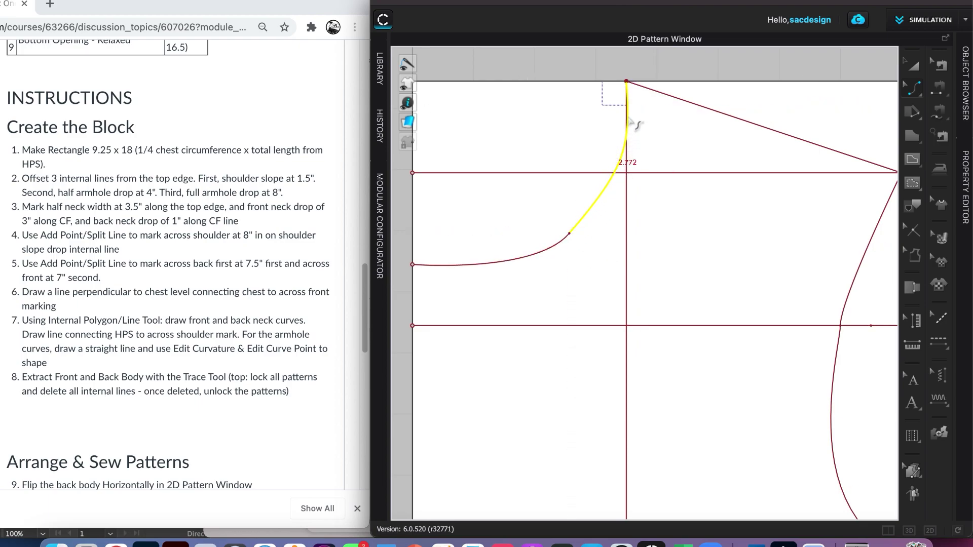
{"action": "left_click_drag", "start_coordinate": [628, 120], "coordinate": [624, 117]}
{"action": "scroll", "coordinate": [603, 229], "scroll_direction": "up", "scroll_amount": 3}
{"action": "scroll", "coordinate": [603, 230], "scroll_direction": "down", "scroll_amount": 3}
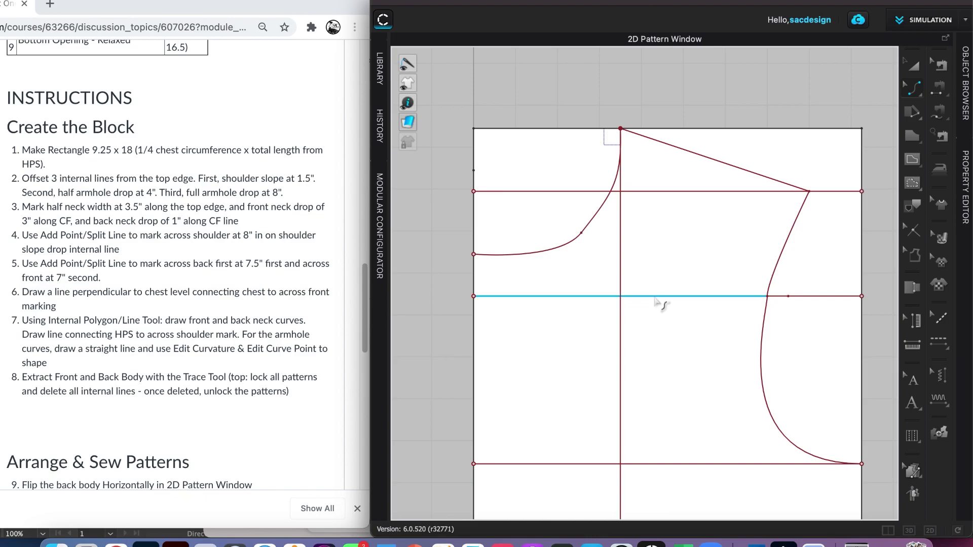
{"action": "scroll", "coordinate": [655, 298], "scroll_direction": "down", "scroll_amount": 4}
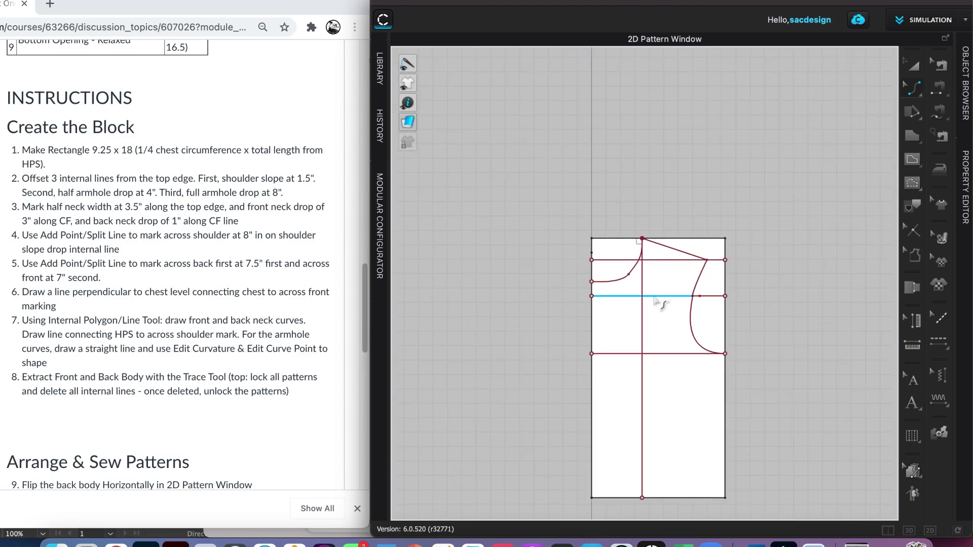
{"action": "scroll", "coordinate": [654, 299], "scroll_direction": "up", "scroll_amount": 2}
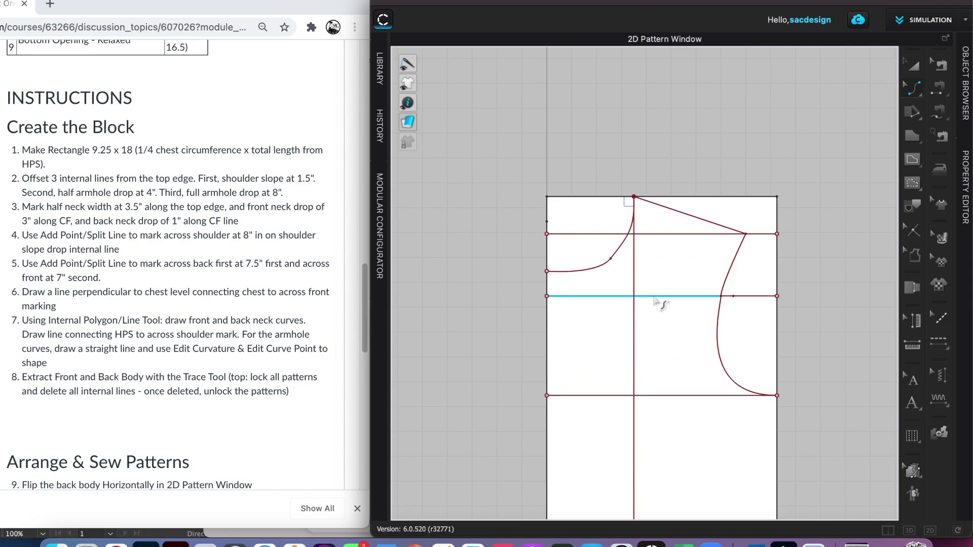
{"action": "middle_click_drag", "start_coordinate": [657, 334], "coordinate": [633, 229]}
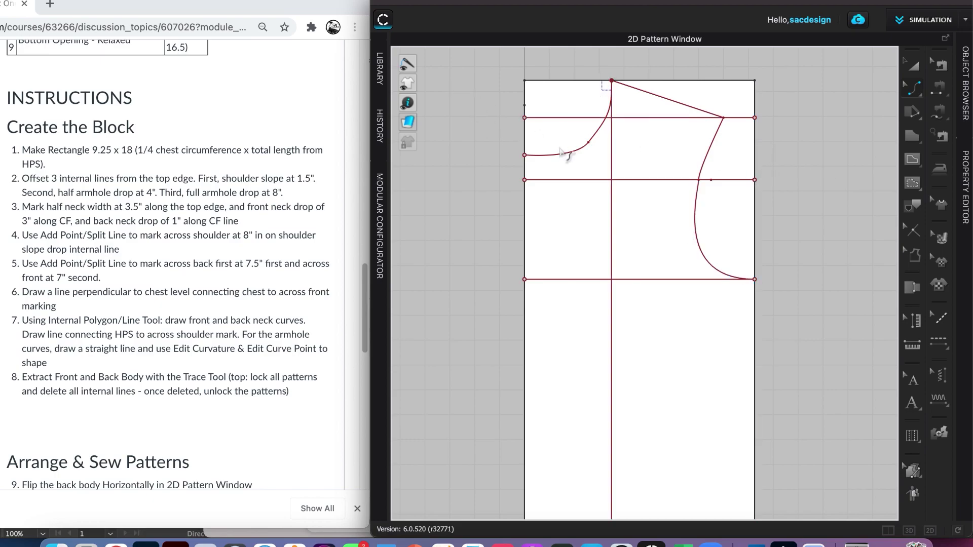
Step: Draw a shallower back neck curve from the left edge up to HPS
{"action": "left_click", "coordinate": [611, 79]}
{"action": "left_click", "coordinate": [912, 159]}
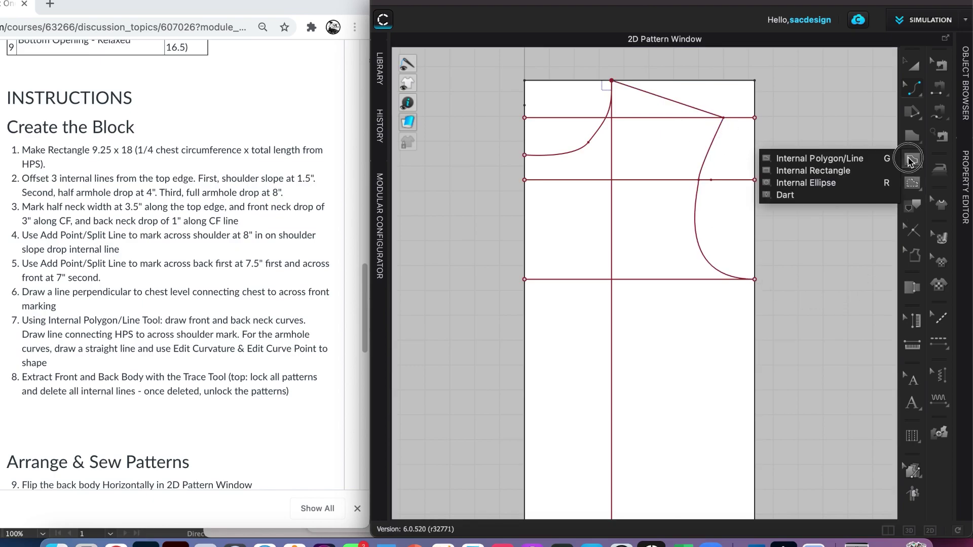
{"action": "left_click", "coordinate": [819, 159]}
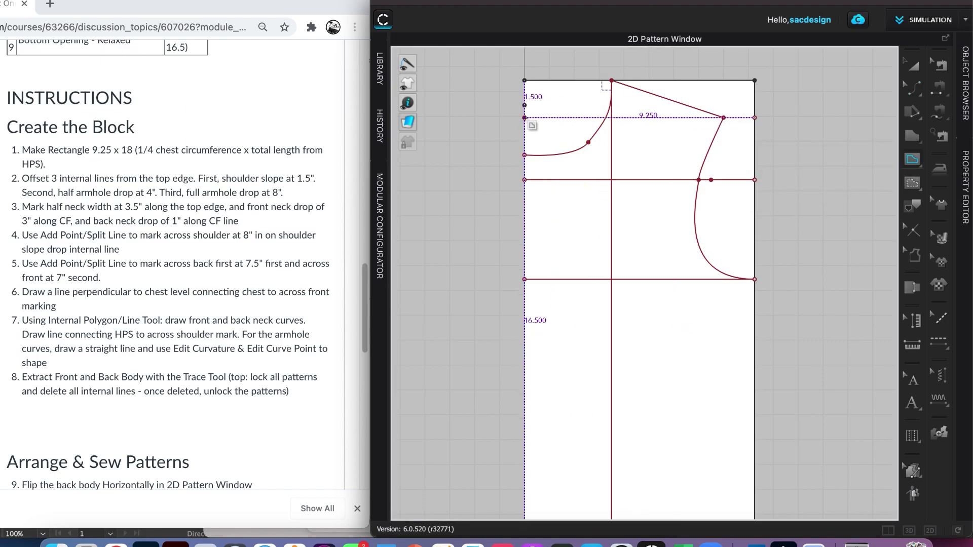
{"action": "left_click", "coordinate": [525, 117]}
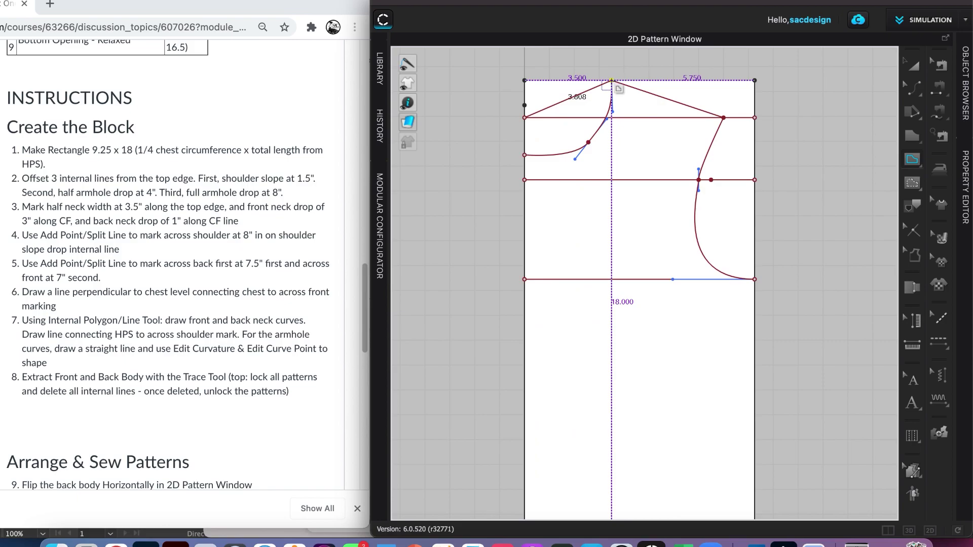
{"action": "left_click_drag", "start_coordinate": [612, 80], "coordinate": [619, 38]}
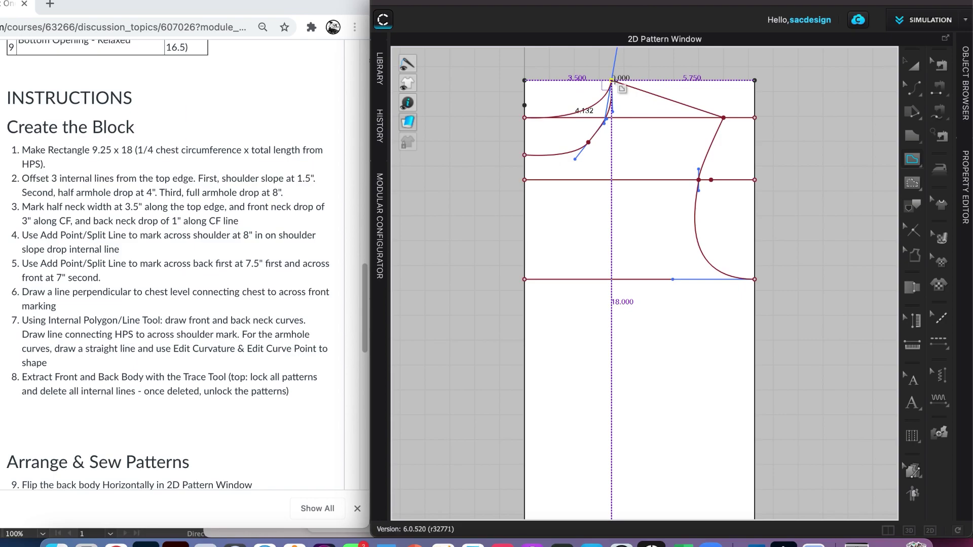
{"action": "left_click", "coordinate": [612, 80]}
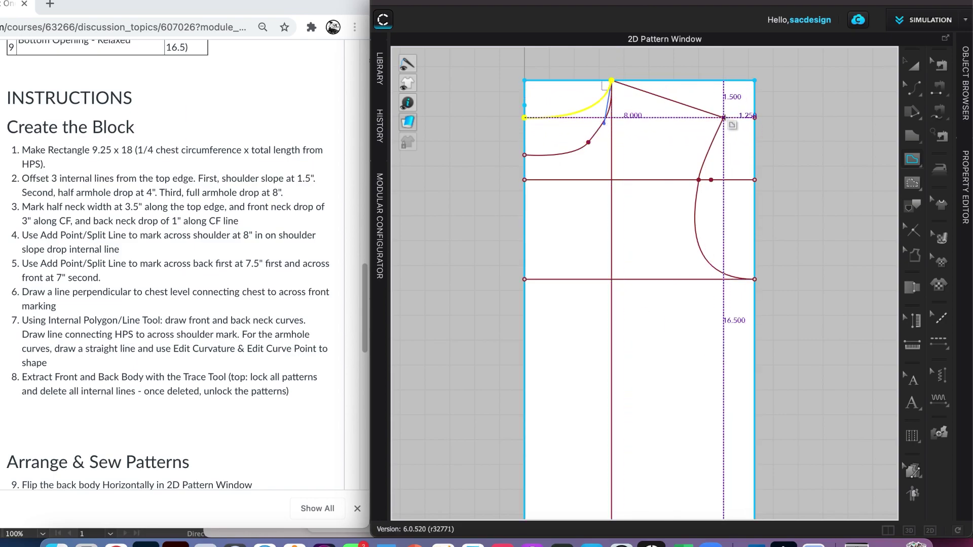
Step: Draw the back armhole curve down to the chest corner and finish the line
{"action": "left_click", "coordinate": [710, 186]}
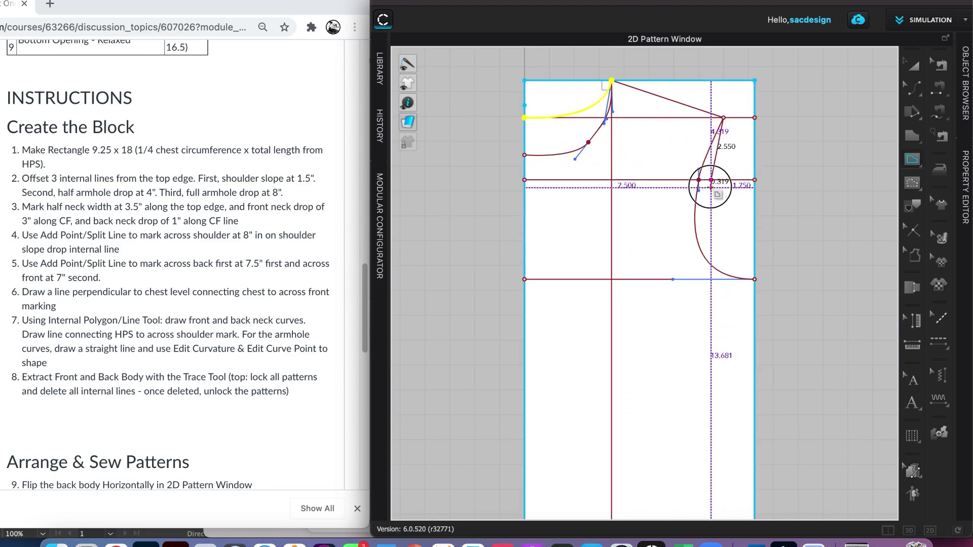
{"action": "left_click", "coordinate": [756, 279]}
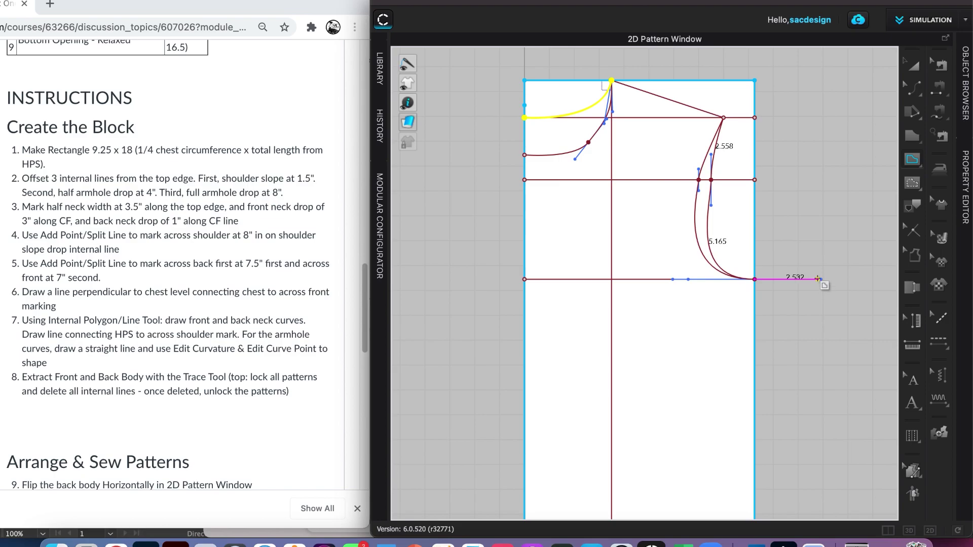
{"action": "key", "text": "Return"}
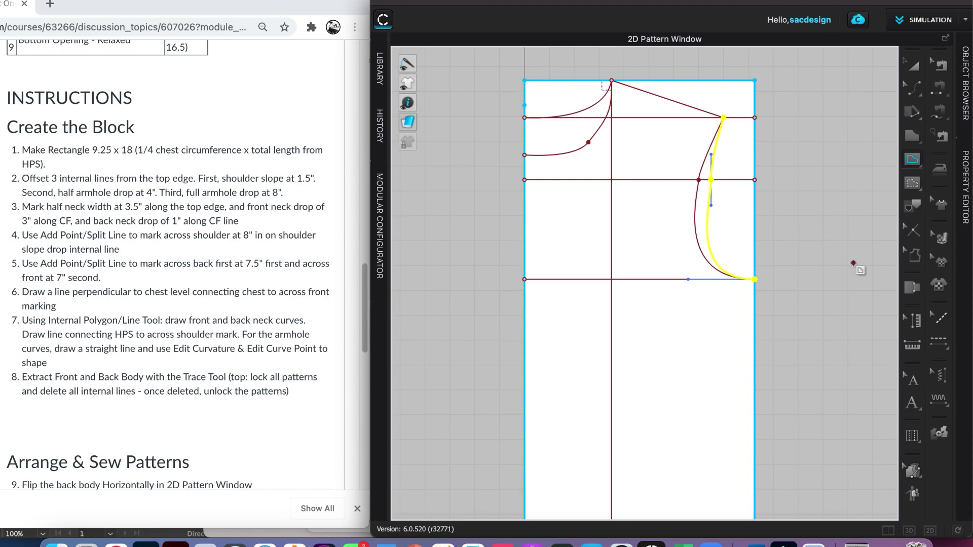
Step: Trace the selected front outline into a new bodice piece placed left of the block
{"action": "scroll", "coordinate": [853, 264], "scroll_direction": "up", "scroll_amount": 1}
{"action": "scroll", "coordinate": [825, 266], "scroll_direction": "down", "scroll_amount": 1}
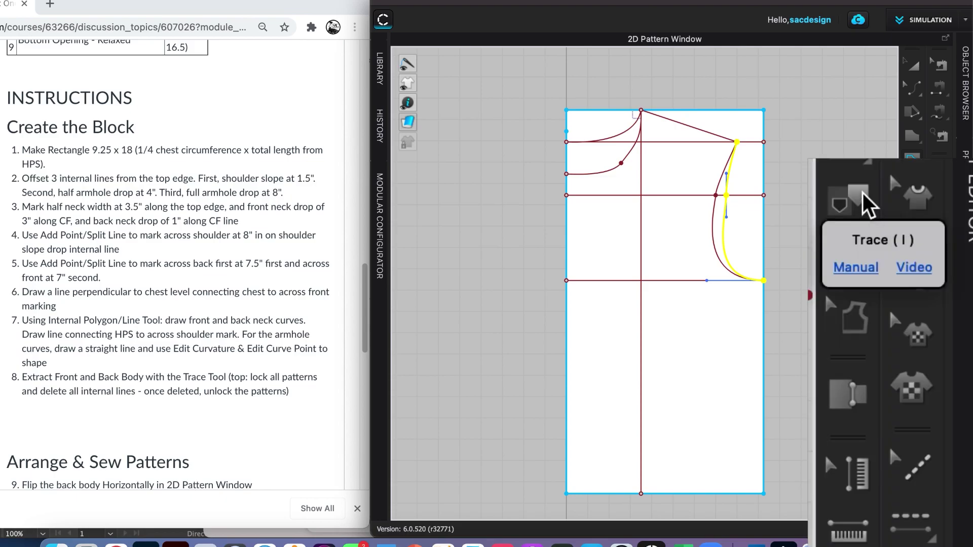
{"action": "left_click", "coordinate": [863, 197]}
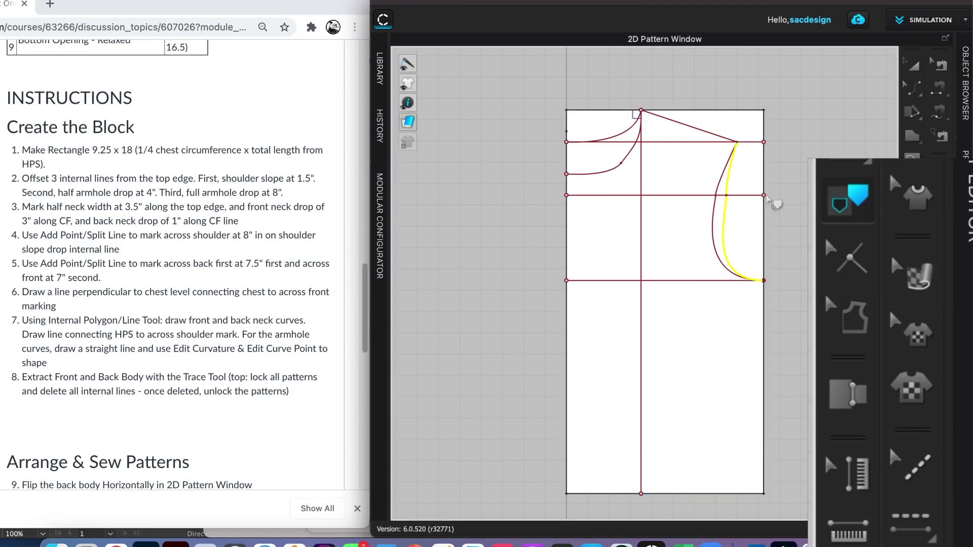
{"action": "key", "text": "Return"}
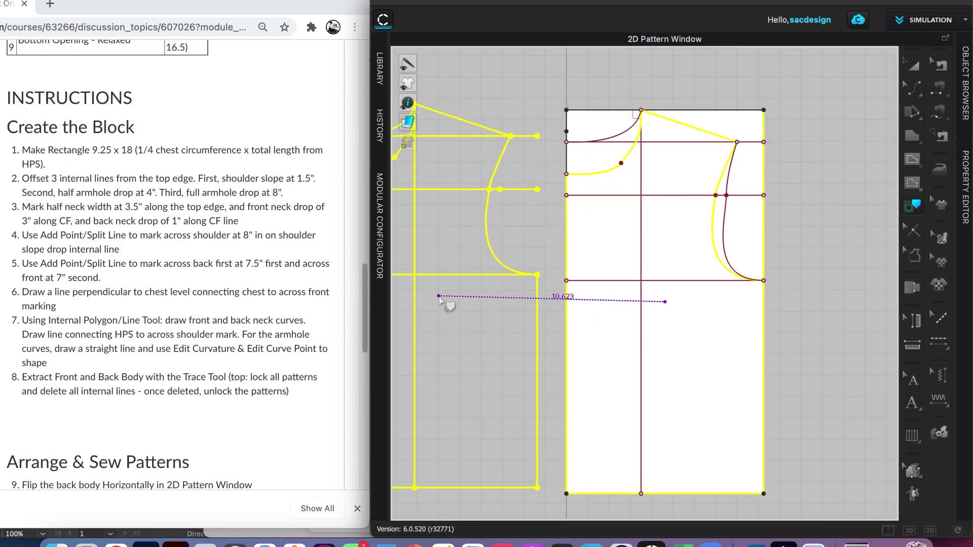
{"action": "left_click", "coordinate": [441, 303]}
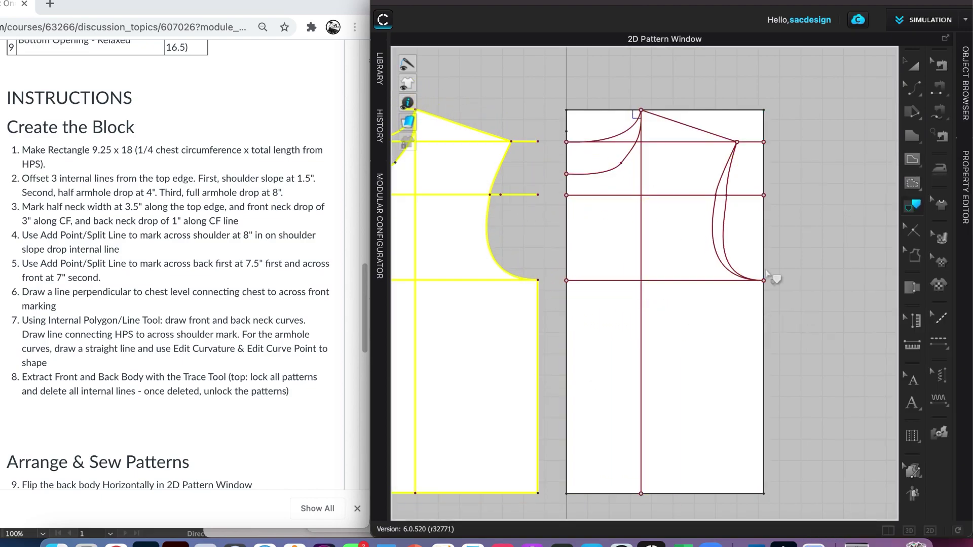
{"action": "left_click", "coordinate": [611, 141]}
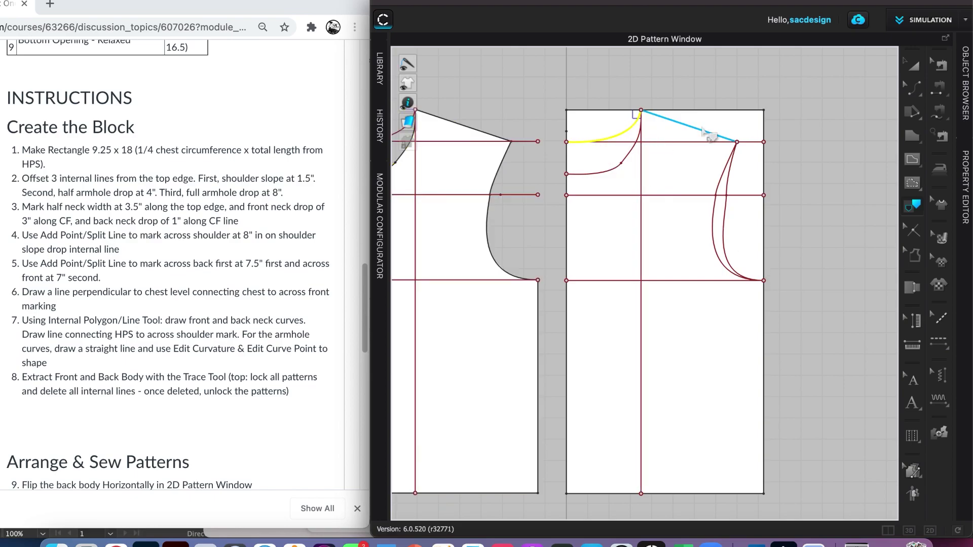
{"action": "left_click", "coordinate": [710, 141]}
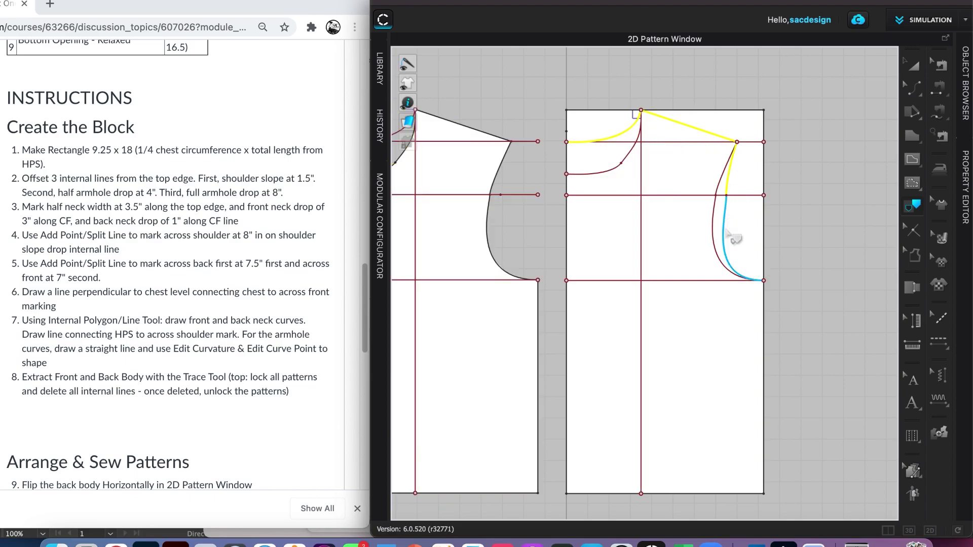
{"action": "left_click", "coordinate": [737, 270]}
{"action": "left_click", "coordinate": [765, 351]}
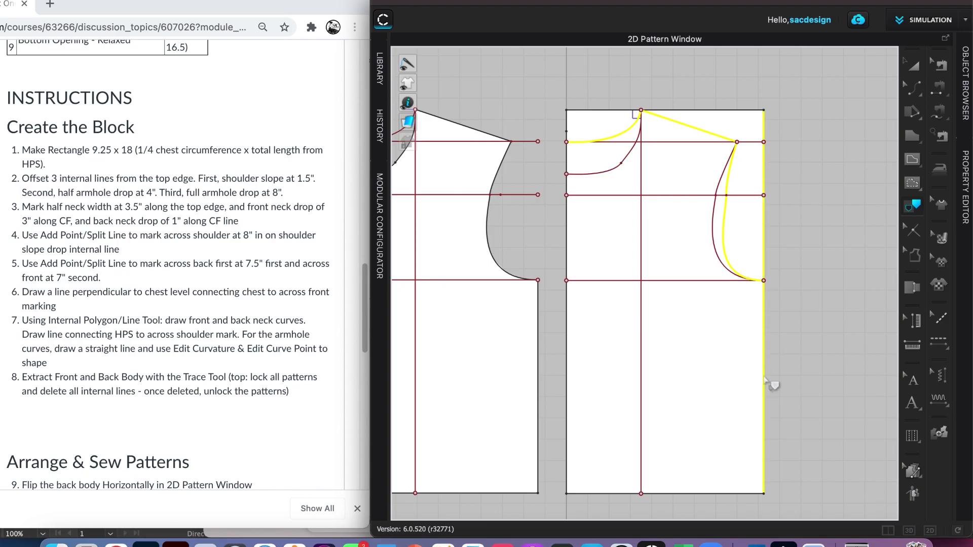
{"action": "left_click", "coordinate": [705, 496]}
{"action": "left_click", "coordinate": [567, 400]}
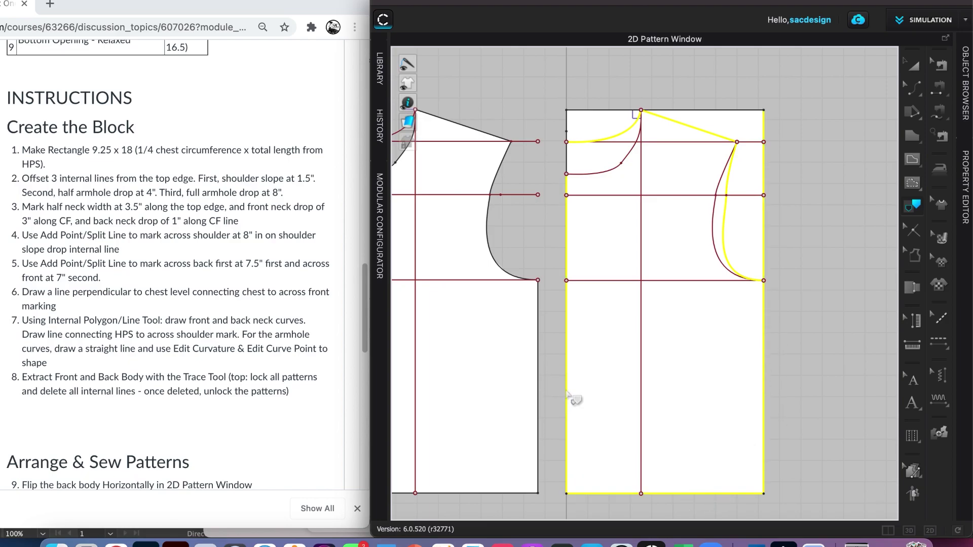
{"action": "right_click", "coordinate": [573, 153]}
{"action": "left_click", "coordinate": [585, 164]}
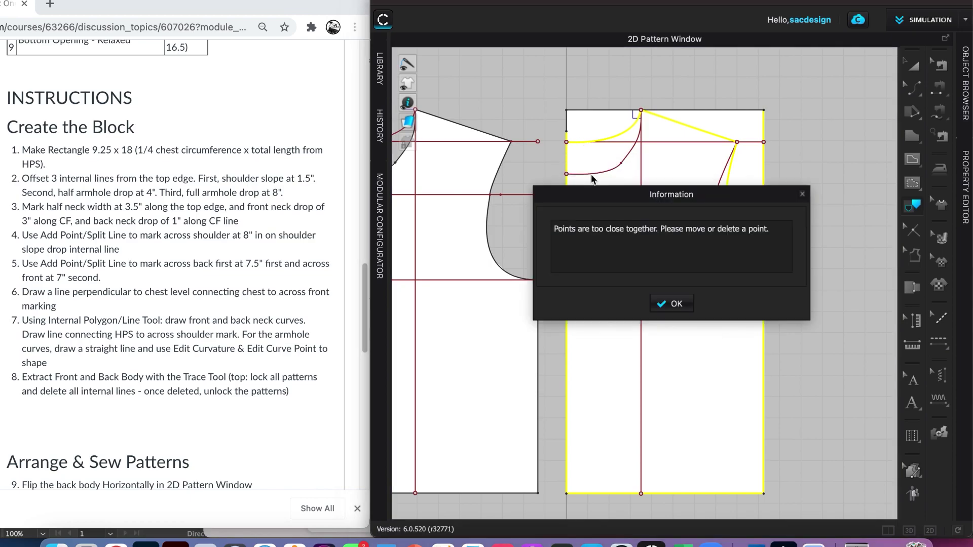
{"action": "left_click", "coordinate": [675, 305]}
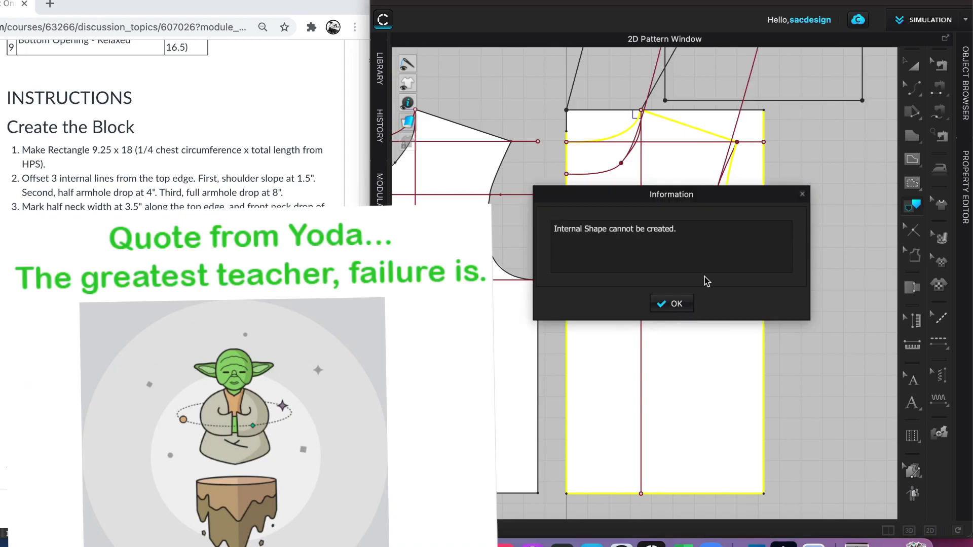
{"action": "left_click", "coordinate": [670, 305]}
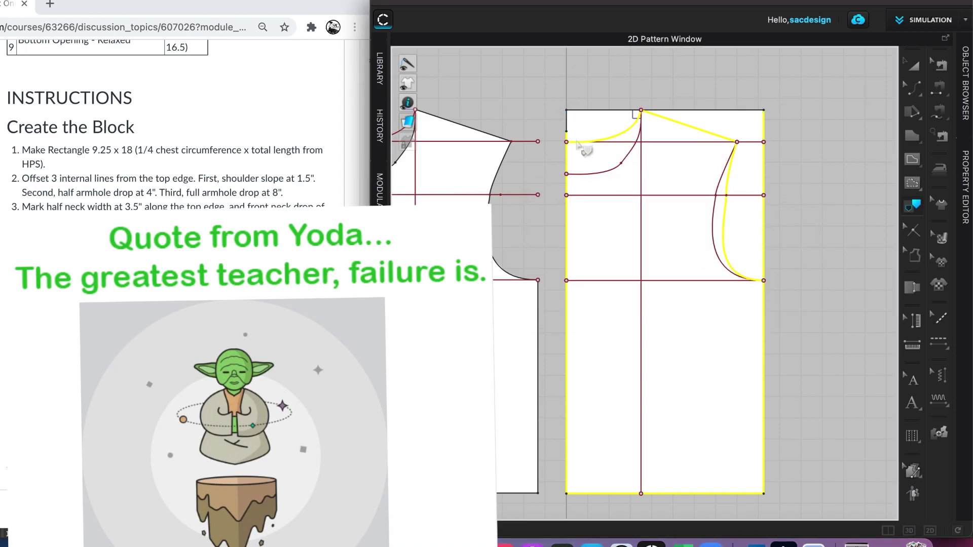
{"action": "scroll", "coordinate": [583, 148], "scroll_direction": "up", "scroll_amount": 5}
{"action": "scroll", "coordinate": [583, 148], "scroll_direction": "down", "scroll_amount": 5}
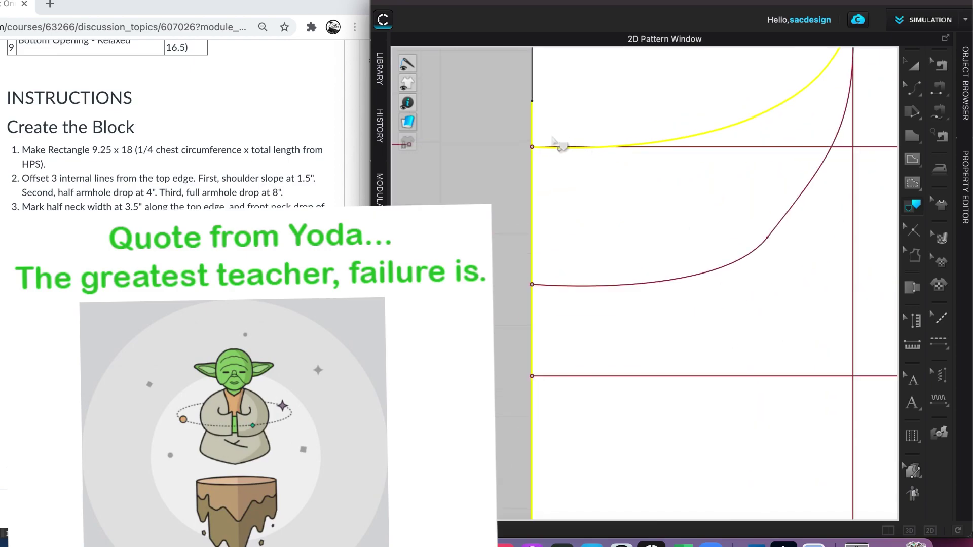
{"action": "left_click", "coordinate": [514, 131]}
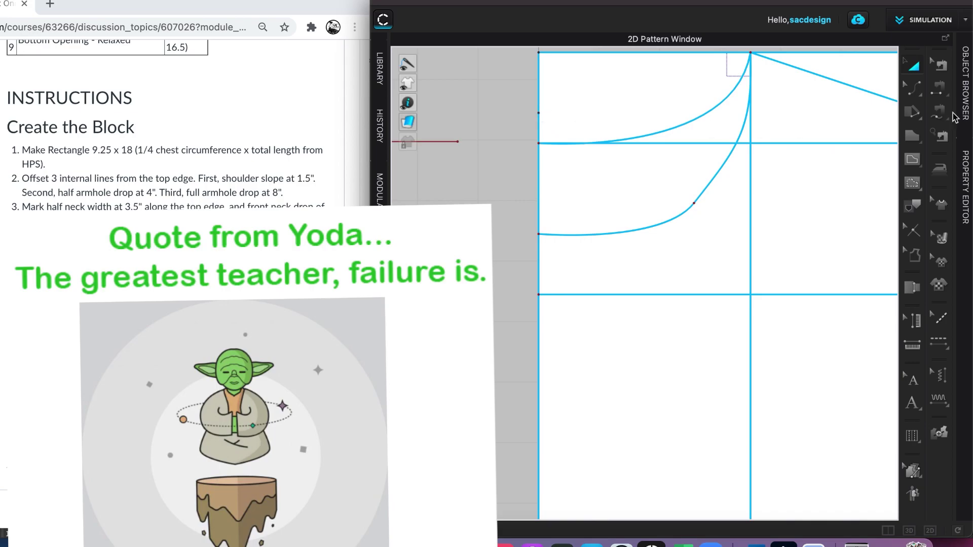
{"action": "left_click", "coordinate": [914, 93]}
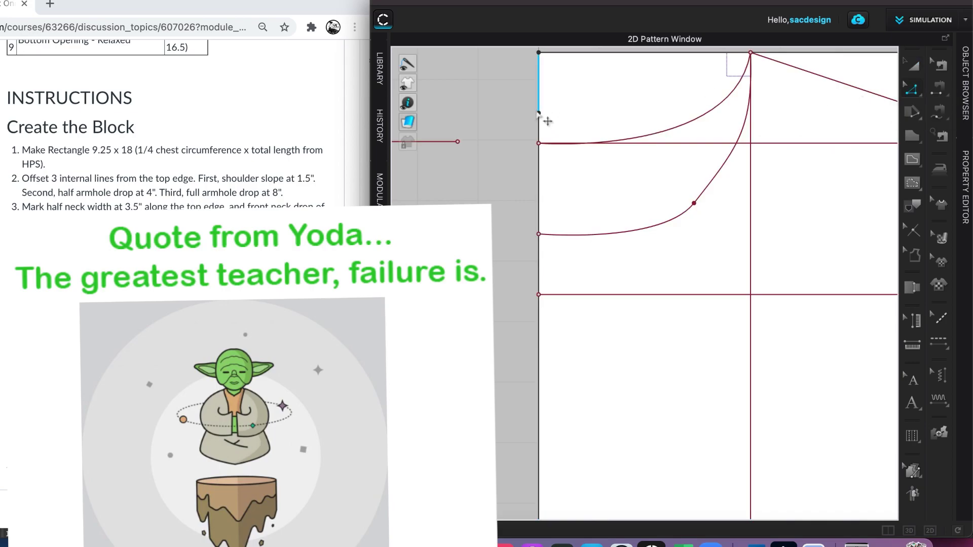
{"action": "left_click", "coordinate": [617, 144]}
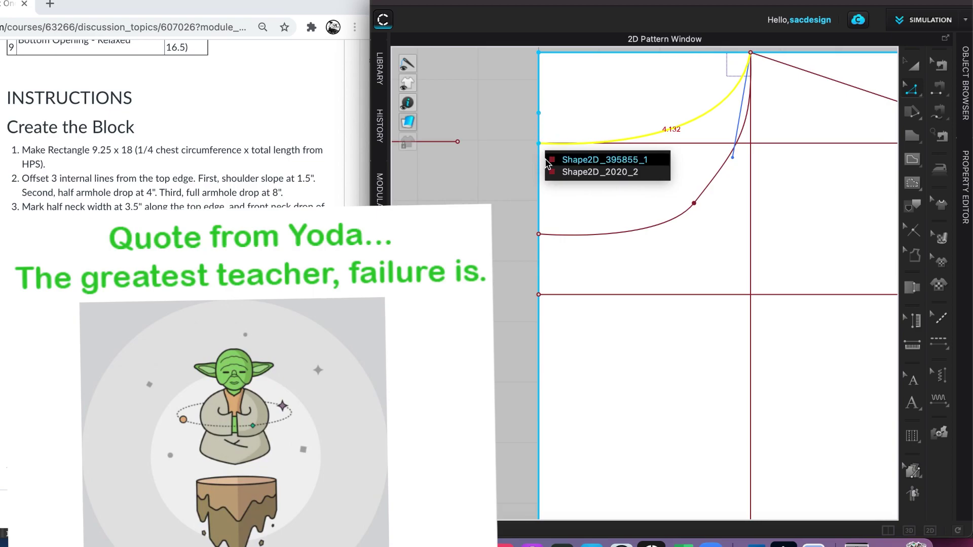
{"action": "left_click", "coordinate": [502, 161]}
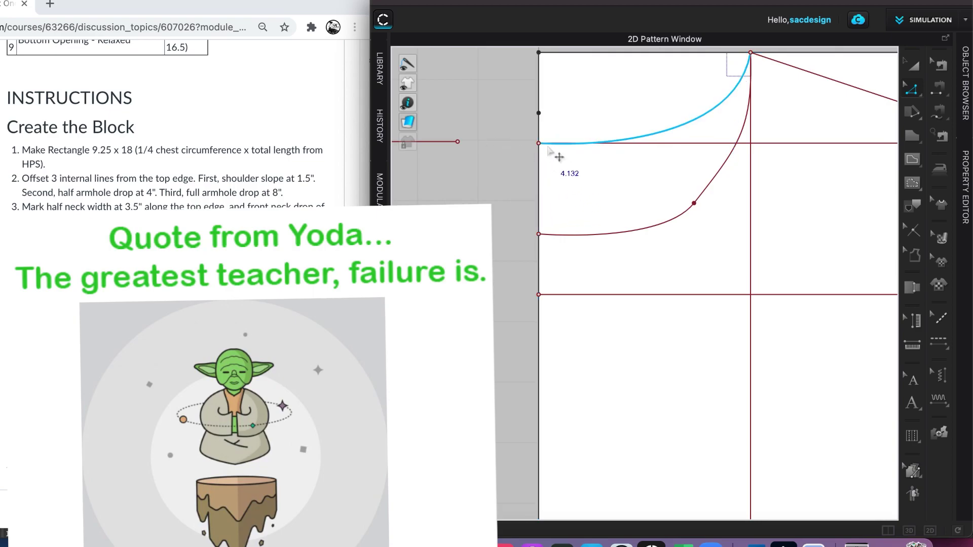
{"action": "mouse_move", "coordinate": [541, 145]}
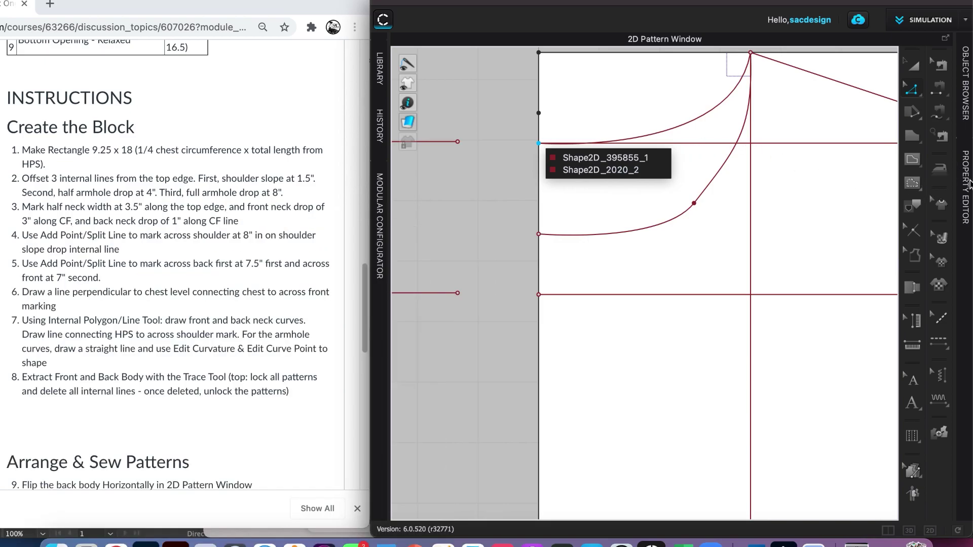
Step: Pick Shape2D_395855_1 at the overlap and move the neckline's end point down the centre edge
{"action": "left_click", "coordinate": [967, 112]}
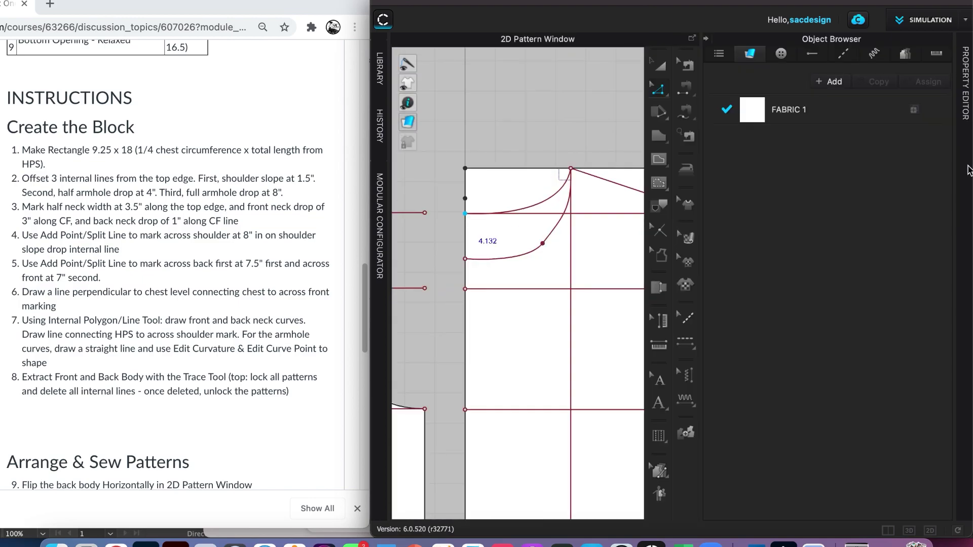
{"action": "left_click", "coordinate": [967, 112]}
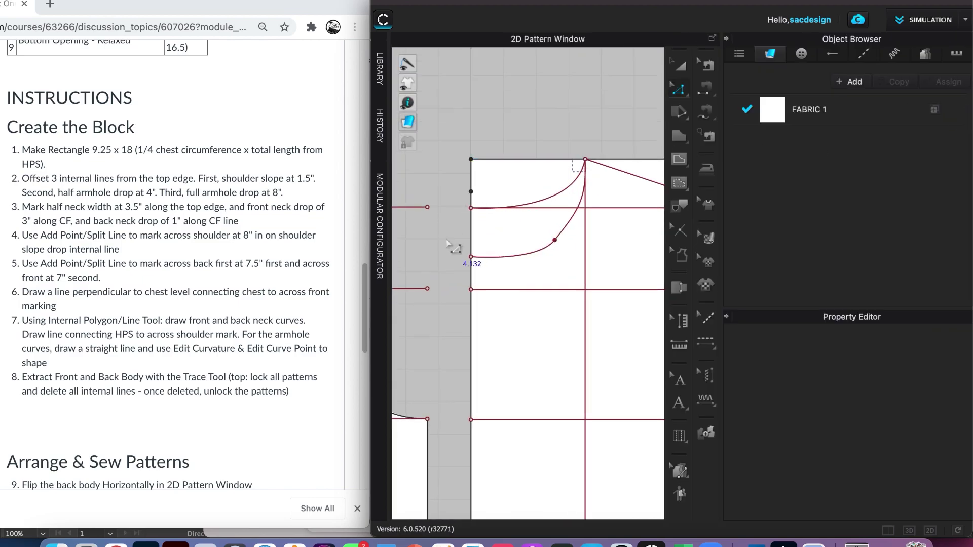
{"action": "left_click", "coordinate": [472, 208]}
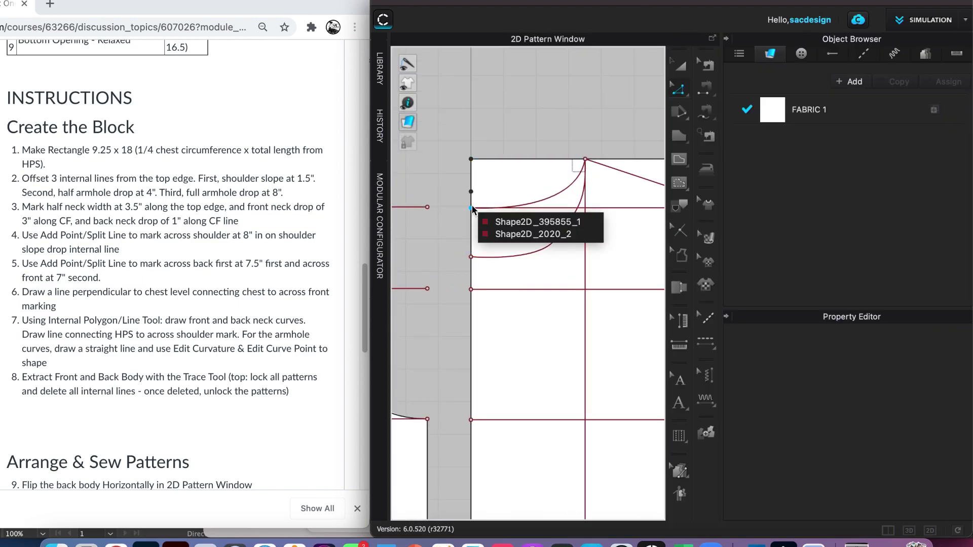
{"action": "left_click", "coordinate": [497, 226]}
{"action": "mouse_move", "coordinate": [472, 208]}
{"action": "left_mouse_down"}
{"action": "mouse_move", "coordinate": [472, 223]}
{"action": "mouse_move", "coordinate": [470, 200]}
{"action": "left_mouse_up"}
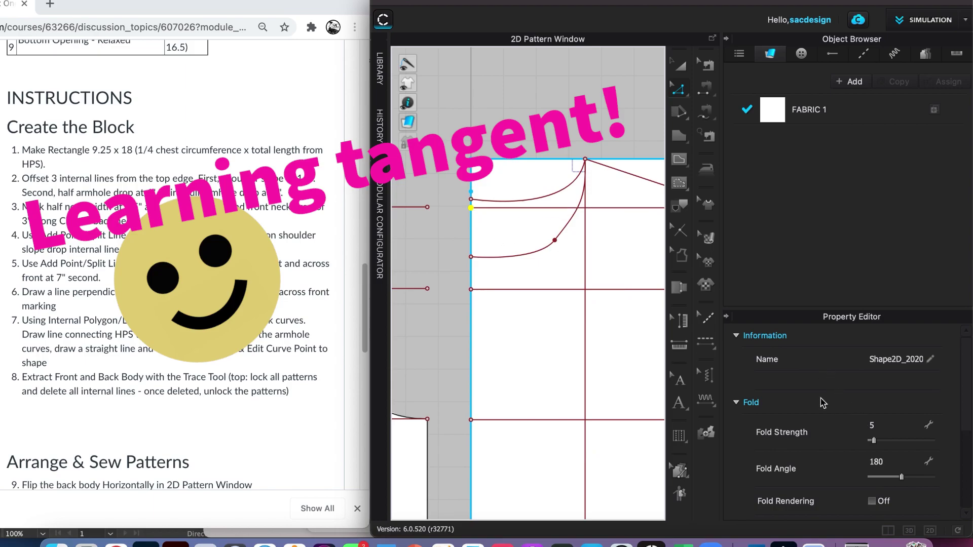
Step: Rename the selected internal line to 'InternalLine' in the Property Editor
{"action": "double_click", "coordinate": [909, 364]}
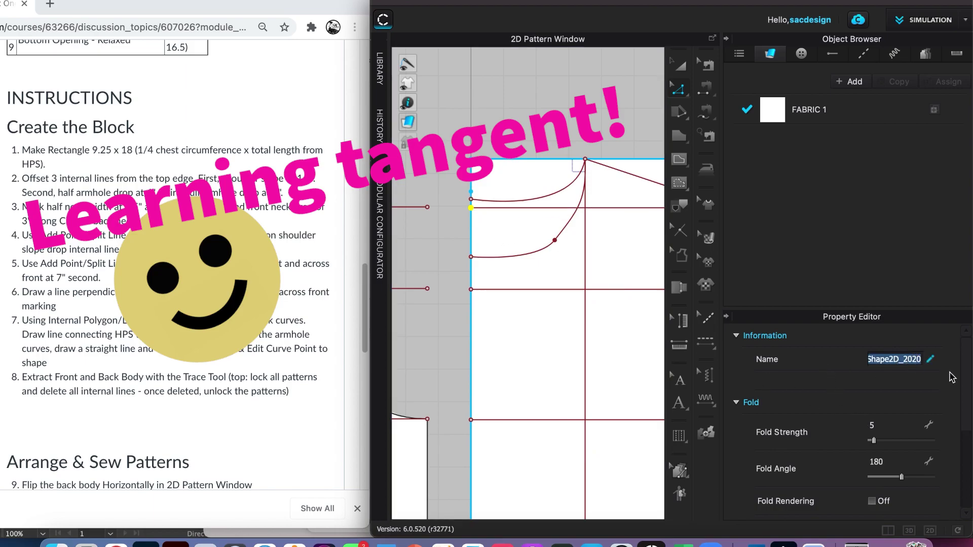
{"action": "key", "text": "BackSpace"}
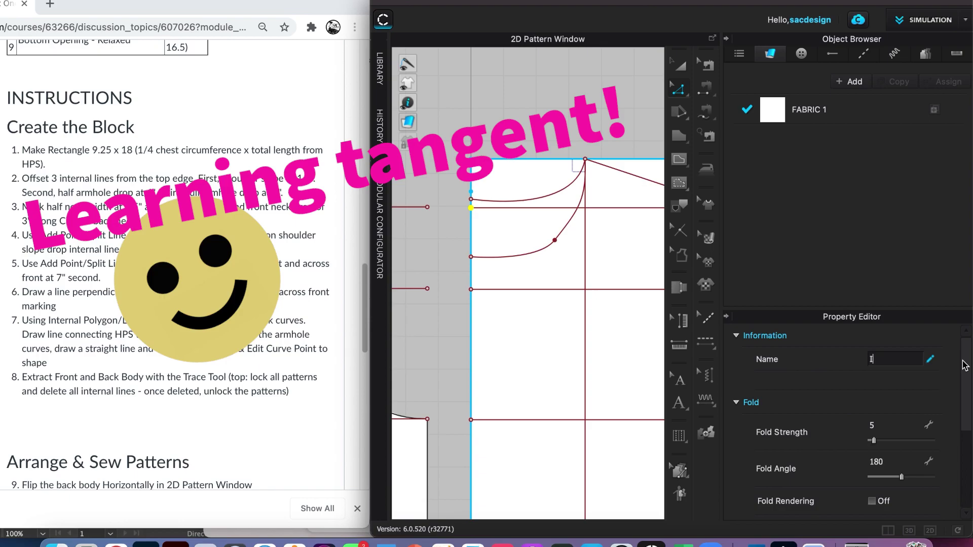
{"action": "type", "text": "Internal"}
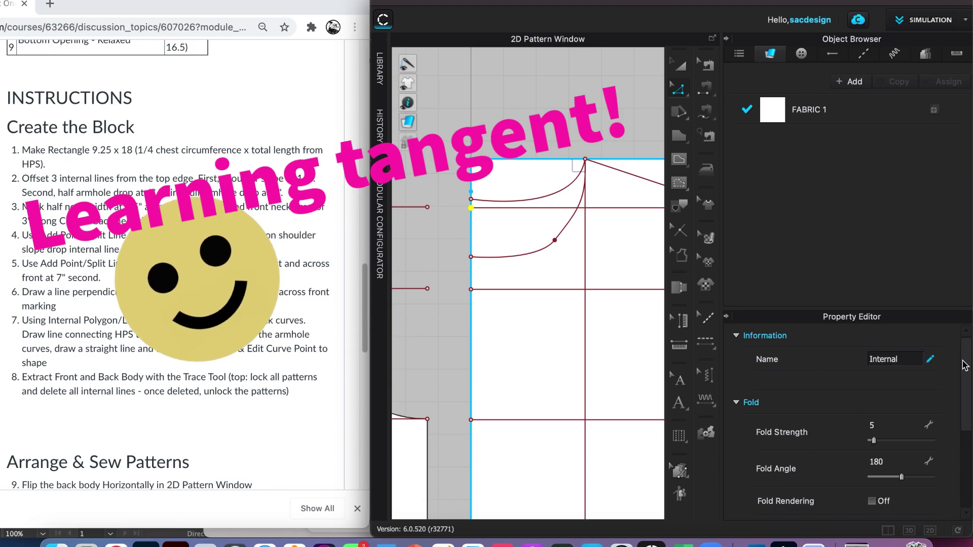
{"action": "type", "text": "Line"}
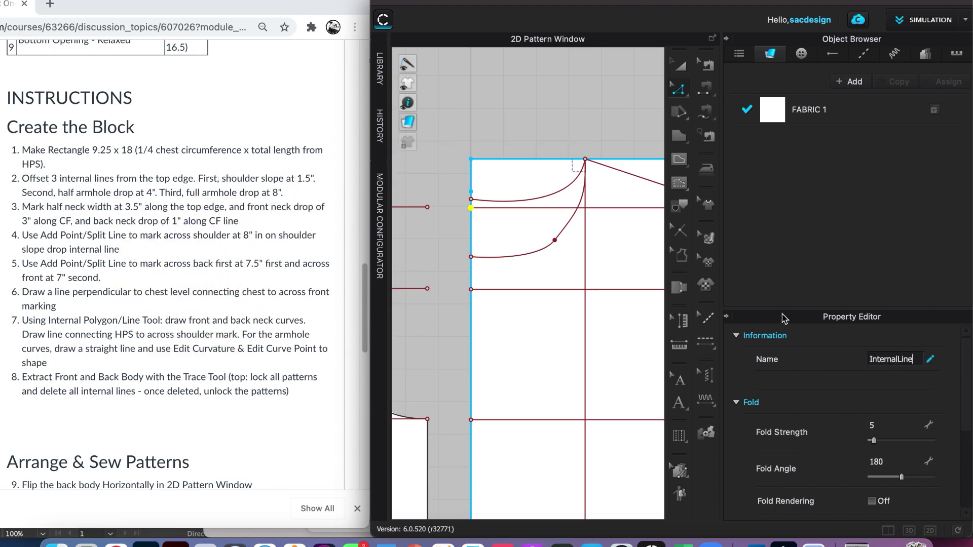
Step: Name the front neck curve 'Neck Curve' and drag its end onto the horizontal line
{"action": "left_click", "coordinate": [472, 199]}
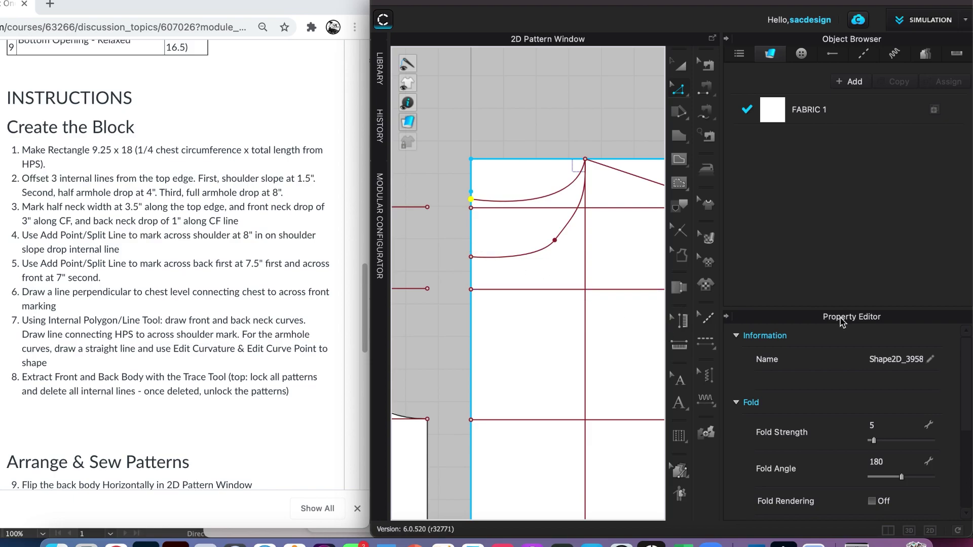
{"action": "left_click", "coordinate": [887, 364]}
{"action": "type", "text": "Neck Curve"}
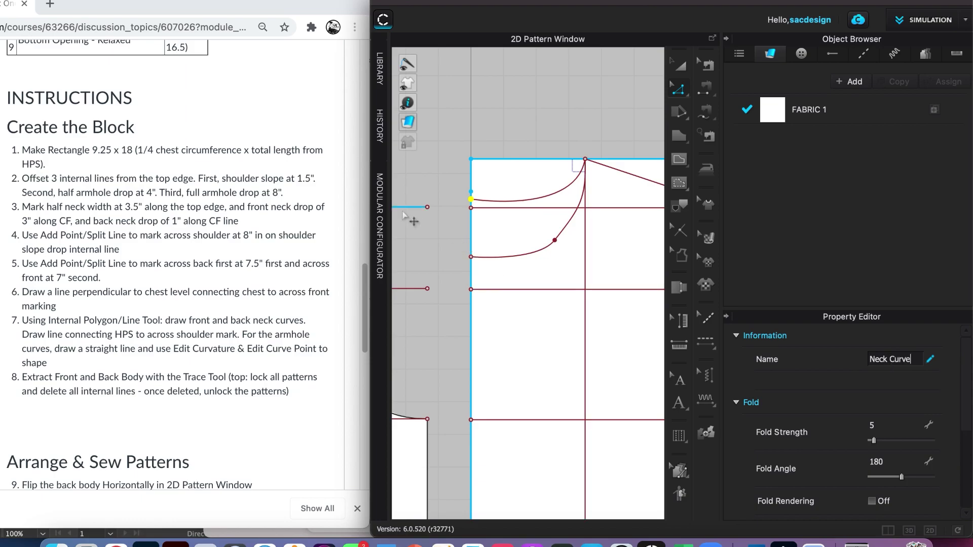
{"action": "left_click", "coordinate": [467, 209]}
{"action": "left_click_drag", "start_coordinate": [471, 200], "coordinate": [471, 208]}
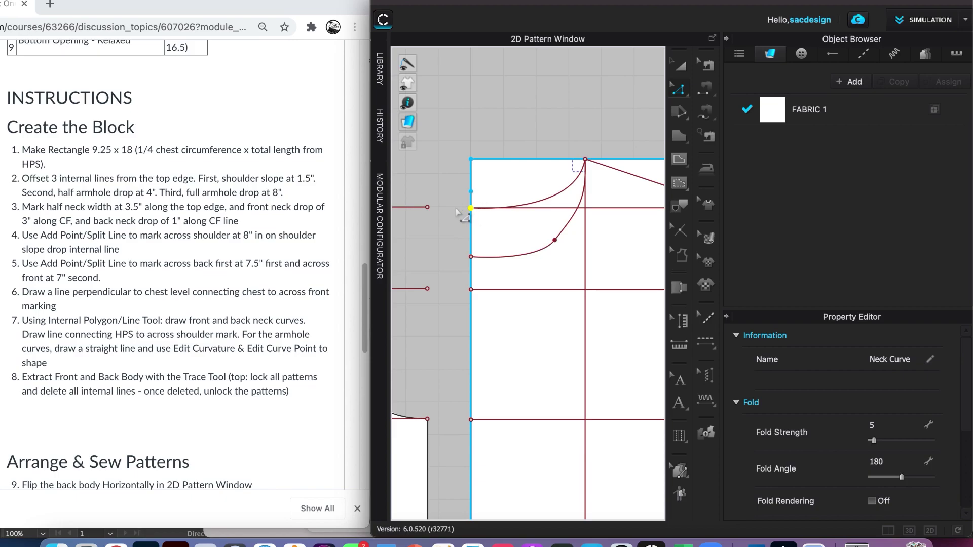
Step: Select Neck Curve_1 at the centre-front overlap and raise its end point
{"action": "left_click", "coordinate": [471, 208]}
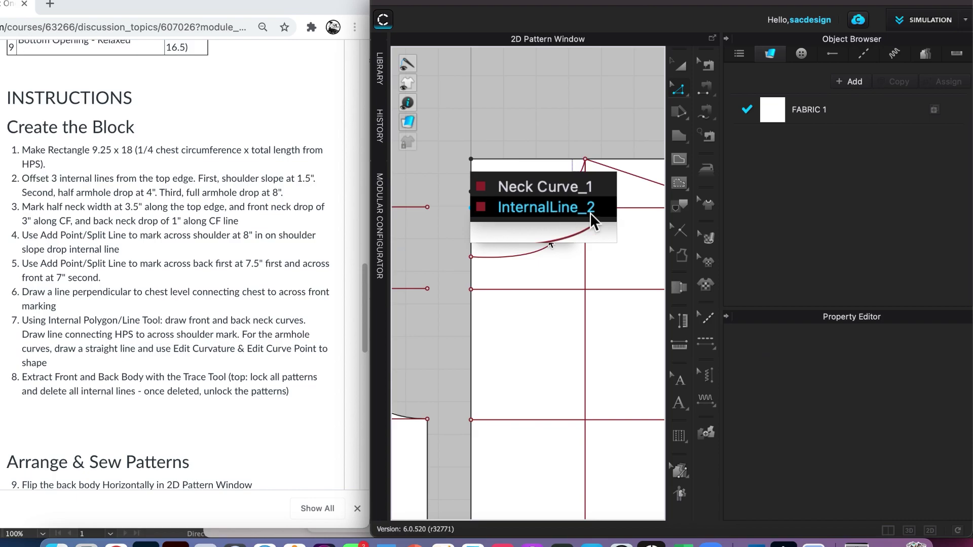
{"action": "left_click", "coordinate": [510, 185]}
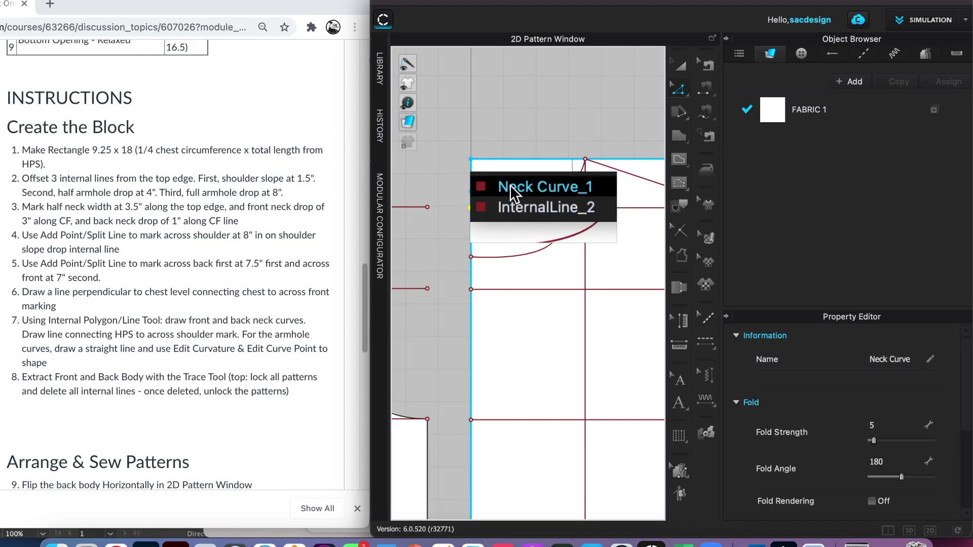
{"action": "left_click_drag", "start_coordinate": [472, 210], "coordinate": [472, 192]}
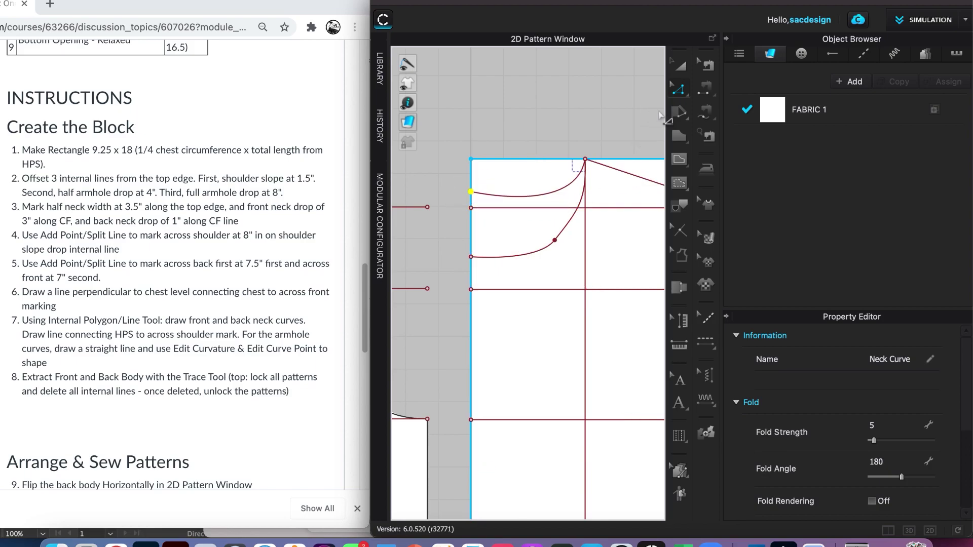
Step: Reshape the neck curve flatter with Edit Curve Point and Edit Curvature, to about 3.79 long
{"action": "left_click", "coordinate": [678, 88]}
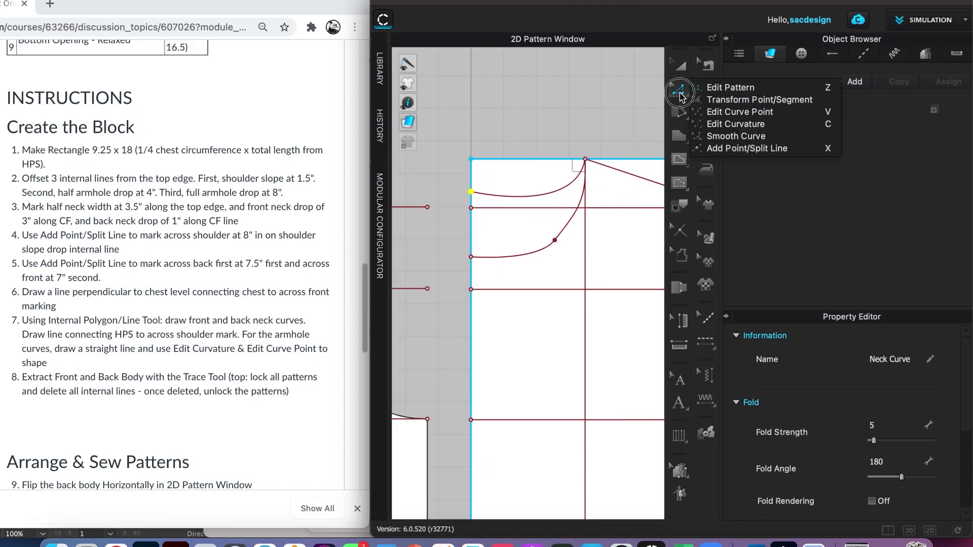
{"action": "left_click", "coordinate": [728, 110]}
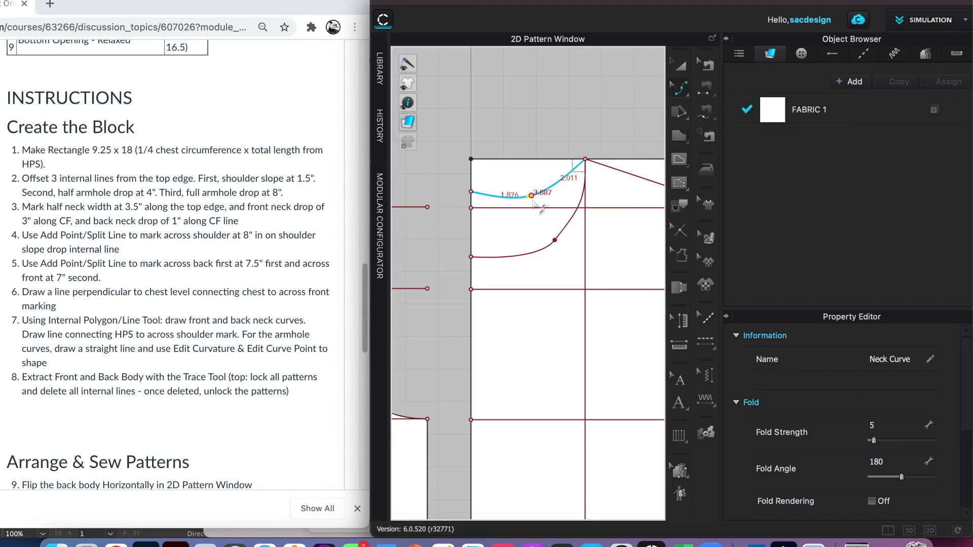
{"action": "left_click_drag", "start_coordinate": [530, 198], "coordinate": [538, 200]}
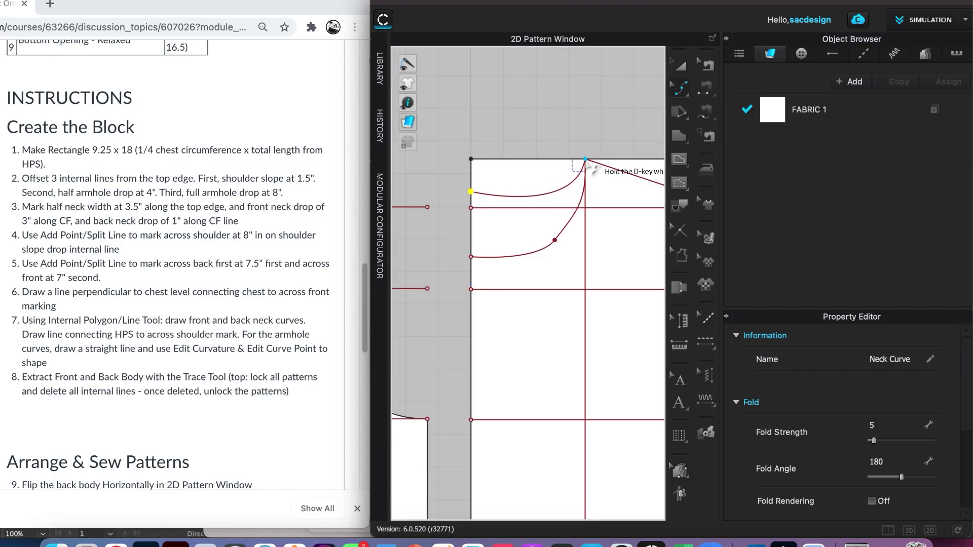
{"action": "left_click", "coordinate": [672, 97]}
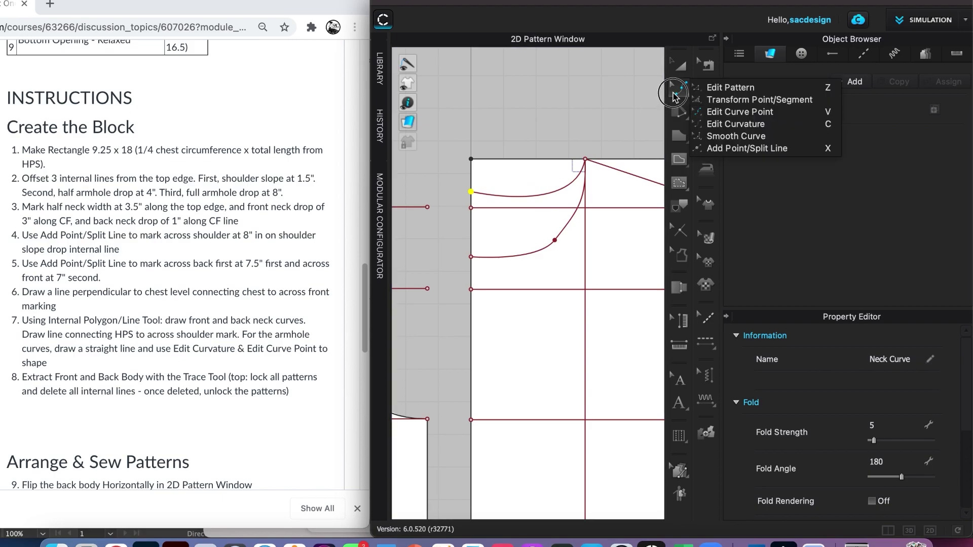
{"action": "left_click", "coordinate": [720, 123]}
{"action": "left_click", "coordinate": [574, 185]}
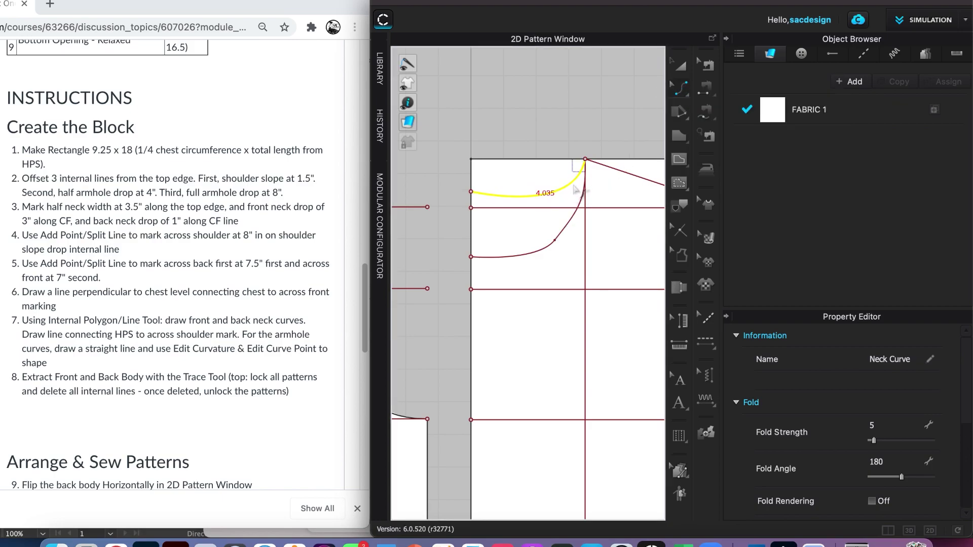
{"action": "mouse_move", "coordinate": [574, 189]}
{"action": "left_mouse_down"}
{"action": "mouse_move", "coordinate": [579, 179]}
{"action": "mouse_move", "coordinate": [560, 168]}
{"action": "mouse_move", "coordinate": [556, 185]}
{"action": "left_mouse_up"}
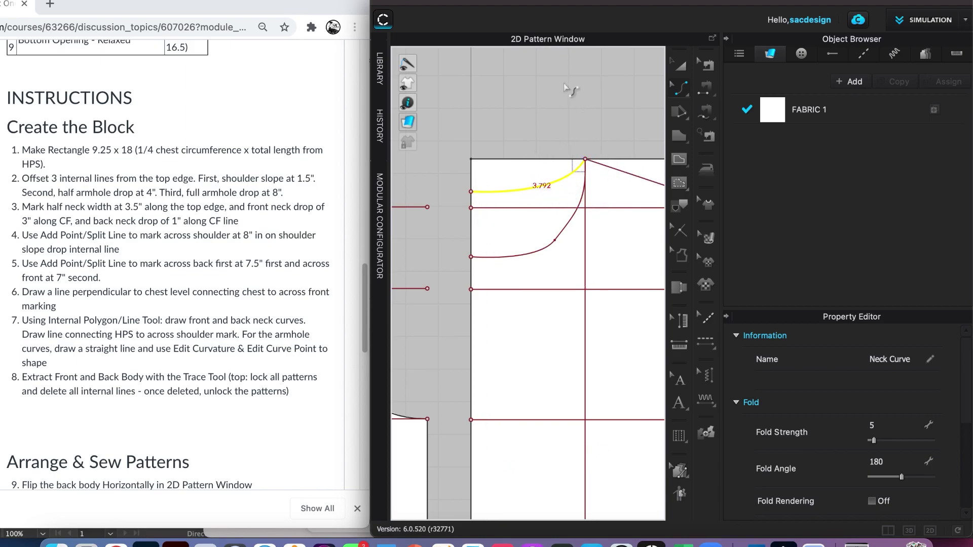
Step: With the Trace tool, select the front body's full centre-front line
{"action": "scroll", "coordinate": [577, 157], "scroll_direction": "down", "scroll_amount": 3}
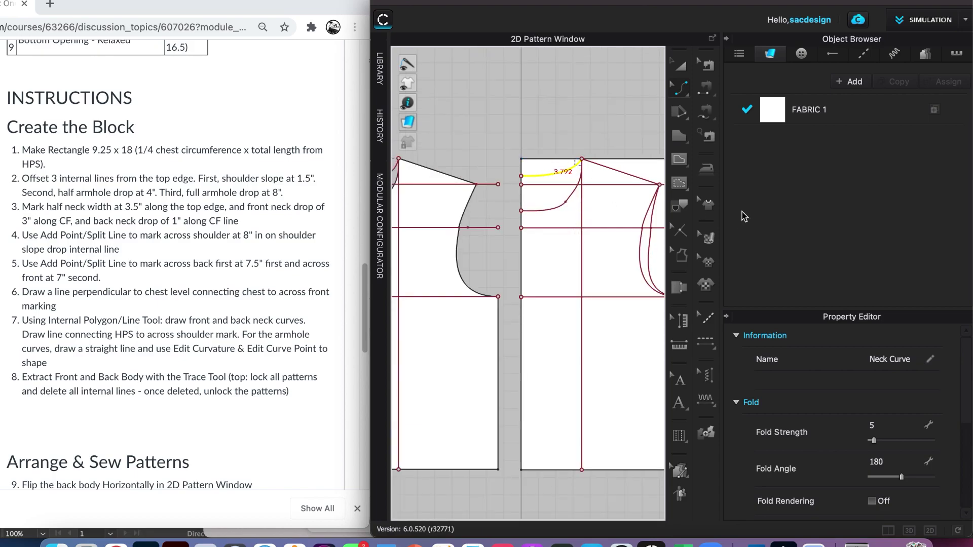
{"action": "left_click", "coordinate": [680, 205]}
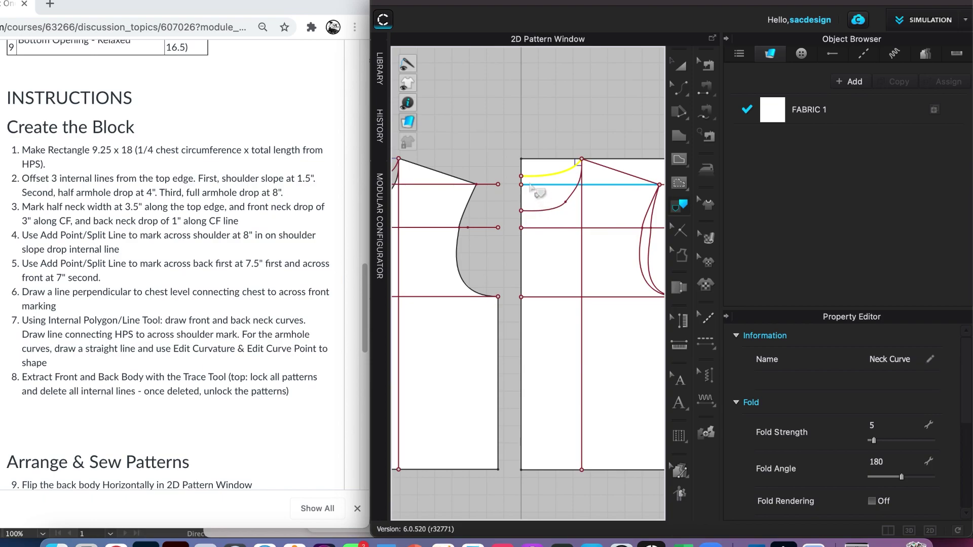
{"action": "scroll", "coordinate": [529, 195], "scroll_direction": "up", "scroll_amount": 5}
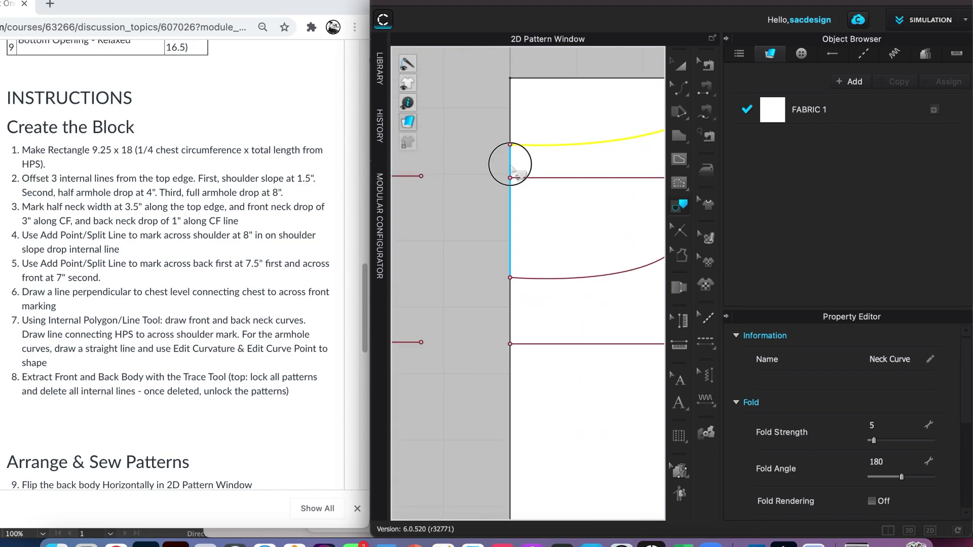
{"action": "left_click", "coordinate": [510, 173]}
{"action": "left_click", "coordinate": [513, 315]}
{"action": "scroll", "coordinate": [542, 342], "scroll_direction": "down", "scroll_amount": 4}
{"action": "right_click_drag", "start_coordinate": [555, 376], "coordinate": [463, 180]}
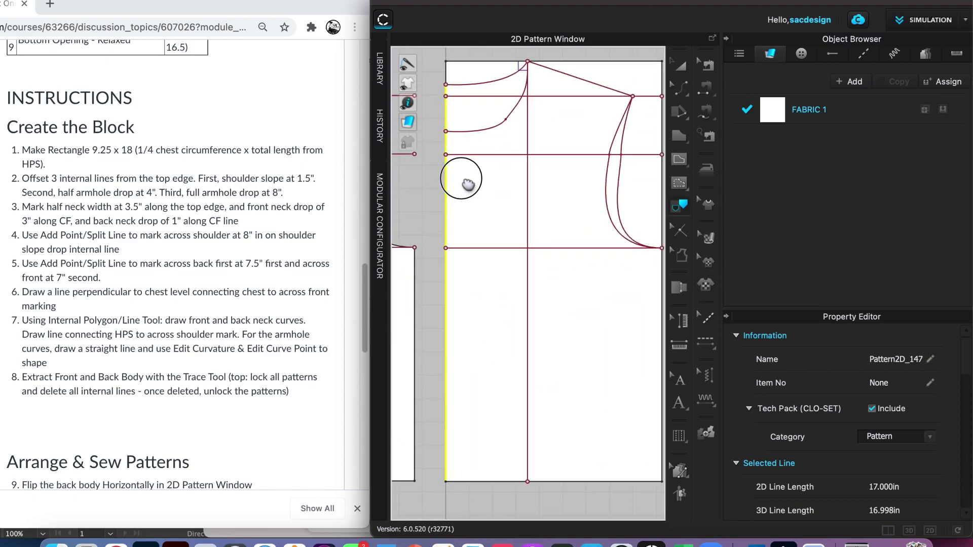
Step: Add the hem, side, armhole segments, shoulder and neck curve to the traced outline
{"action": "left_click", "coordinate": [500, 481], "text": "shift"}
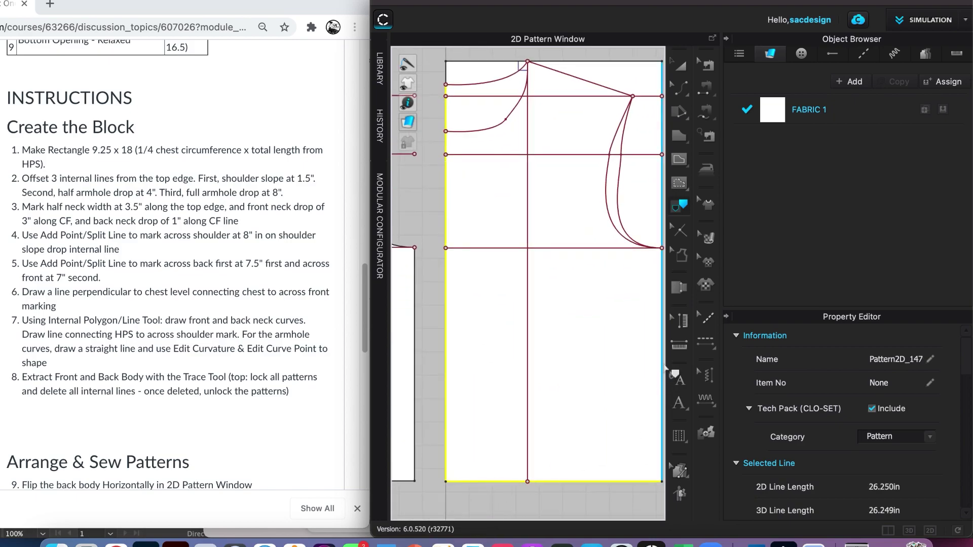
{"action": "left_click", "coordinate": [663, 363], "text": "shift"}
{"action": "left_click", "coordinate": [620, 218], "text": "shift"}
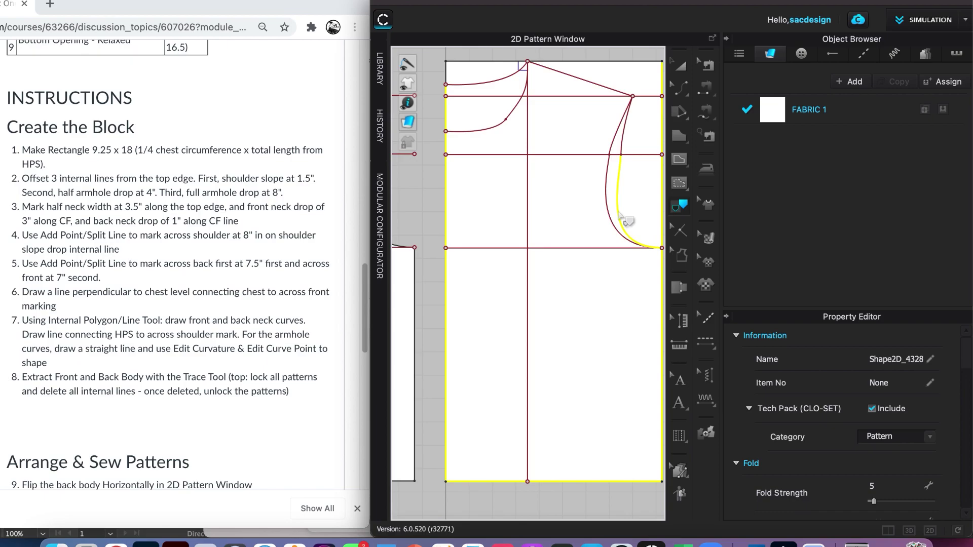
{"action": "left_click", "coordinate": [624, 146], "text": "shift"}
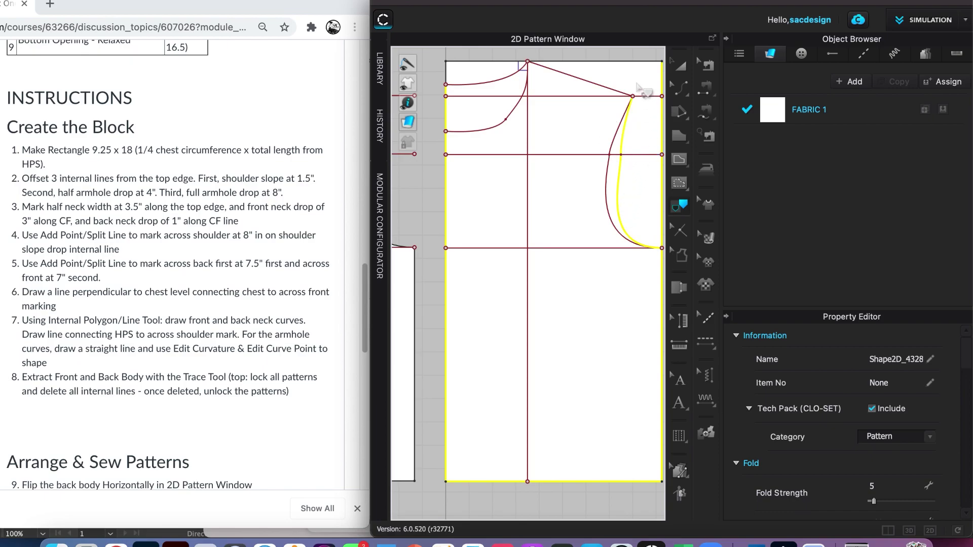
{"action": "left_click", "coordinate": [587, 81], "text": "shift"}
{"action": "left_click", "coordinate": [484, 84], "text": "shift"}
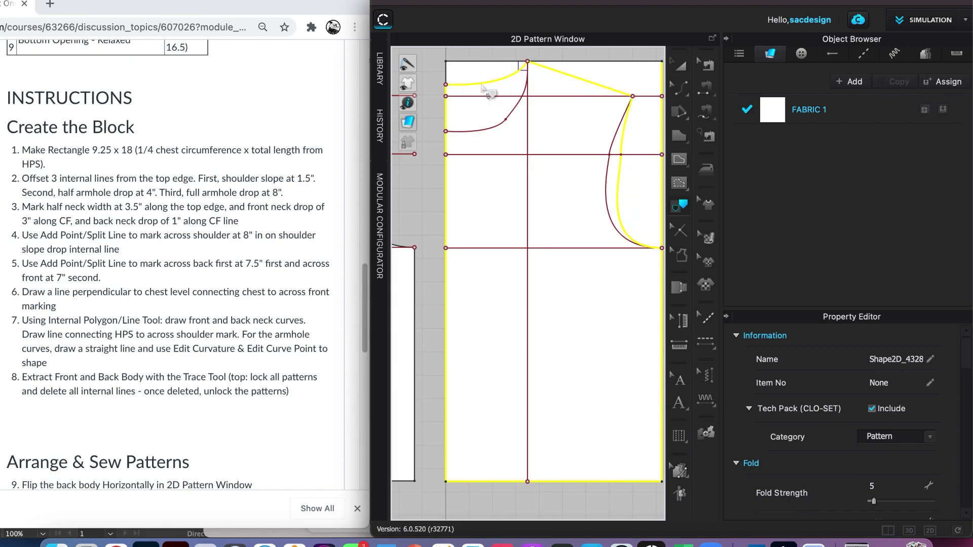
Step: Trace the selected lines as a new pattern and place it right of the block
{"action": "right_click", "coordinate": [483, 84]}
{"action": "left_click", "coordinate": [527, 92]}
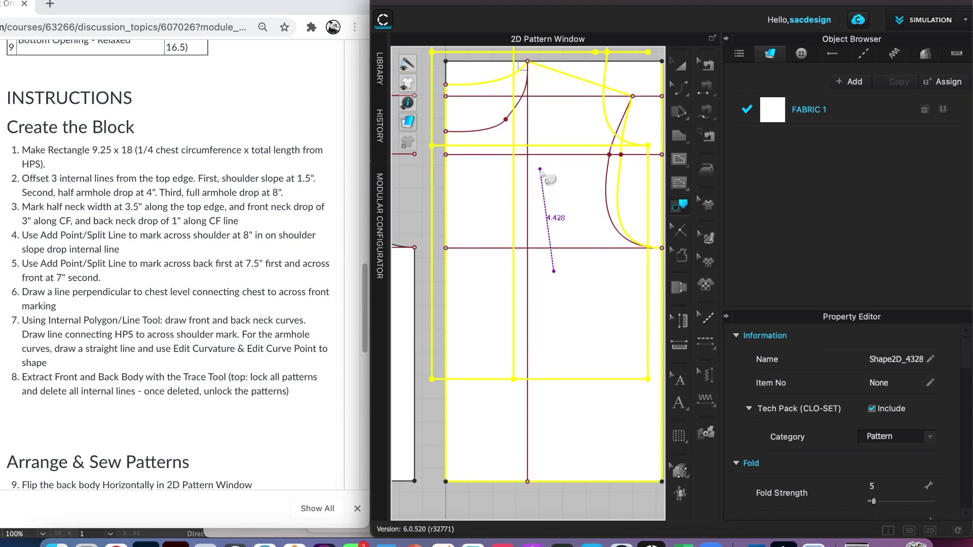
{"action": "scroll", "coordinate": [549, 180], "scroll_direction": "down", "scroll_amount": 5}
{"action": "left_click_drag", "start_coordinate": [547, 185], "coordinate": [594, 192]}
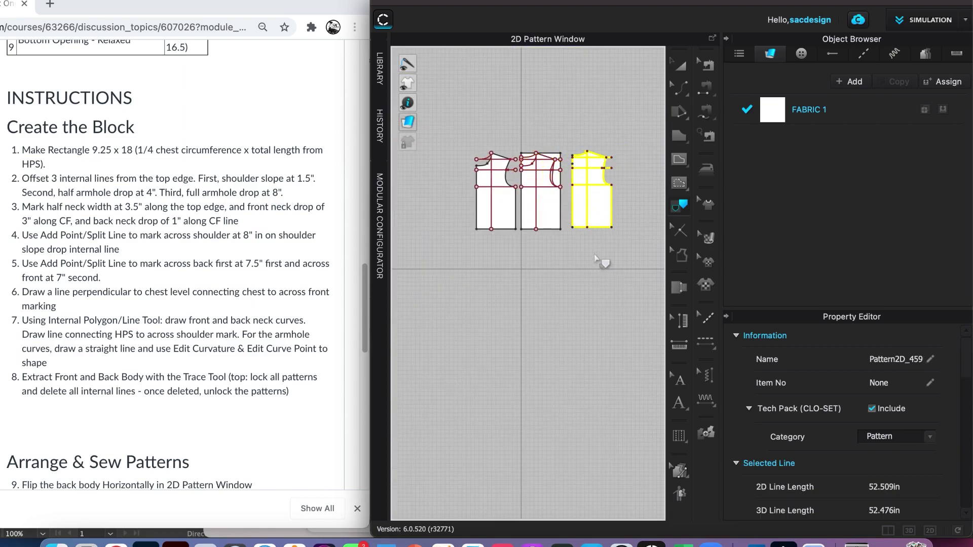
Step: Delete the original bodice block in the middle using Transform Pattern
{"action": "key", "text": "v"}
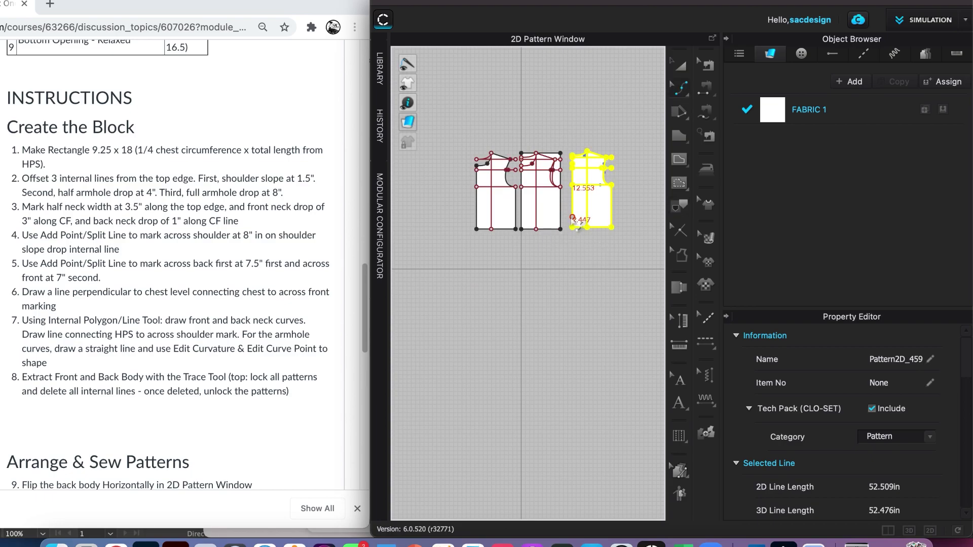
{"action": "key", "text": "a"}
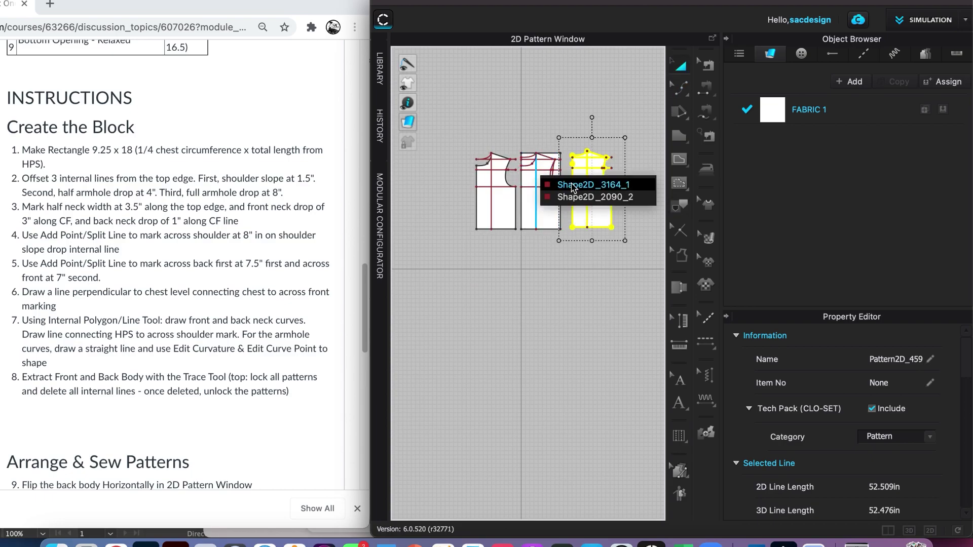
{"action": "left_click", "coordinate": [532, 139]}
{"action": "left_click_drag", "start_coordinate": [520, 138], "coordinate": [569, 271]}
{"action": "key", "text": "Delete"}
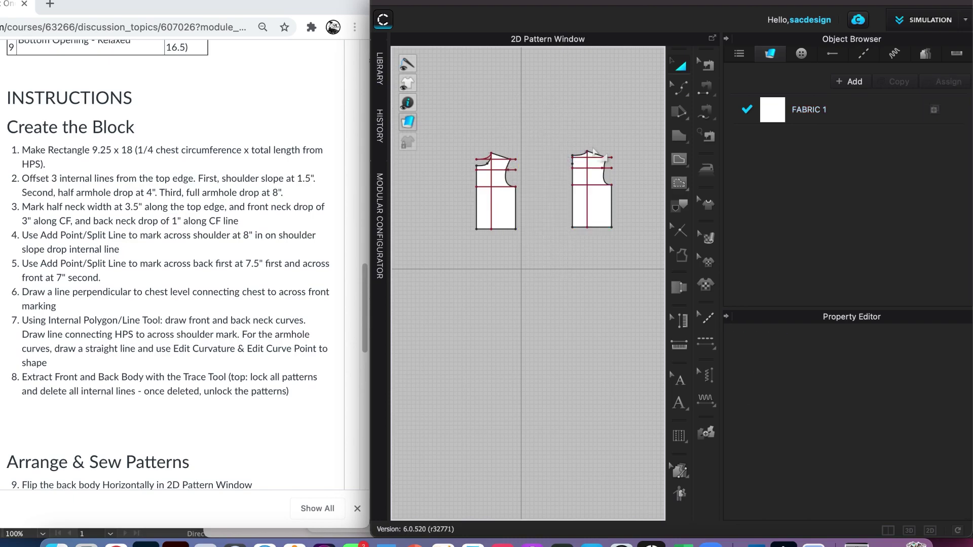
Step: Copy and paste the traced front pattern and place it beside the left piece
{"action": "left_click_drag", "start_coordinate": [570, 134], "coordinate": [620, 260]}
{"action": "key", "text": "ctrl+c"}
{"action": "key", "text": "ctrl+v"}
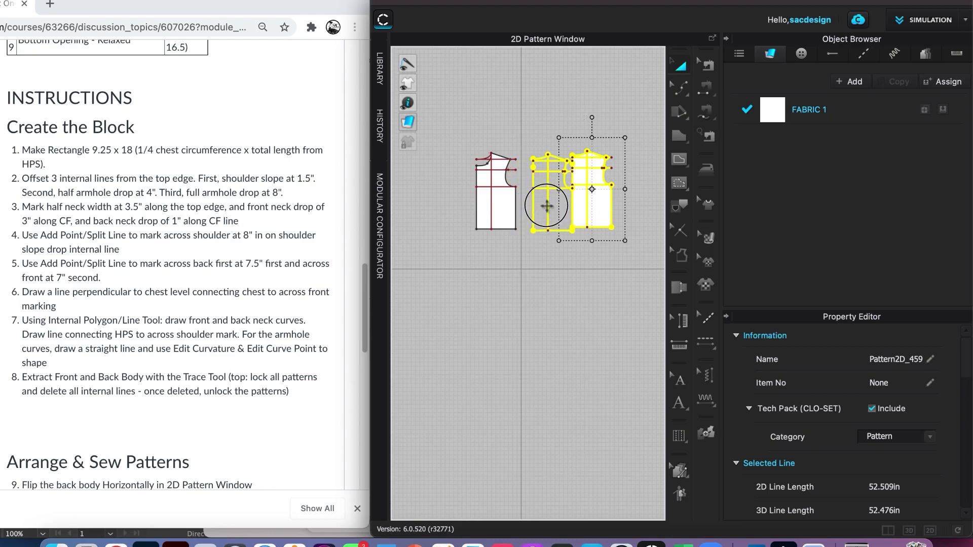
{"action": "left_click", "coordinate": [547, 205]}
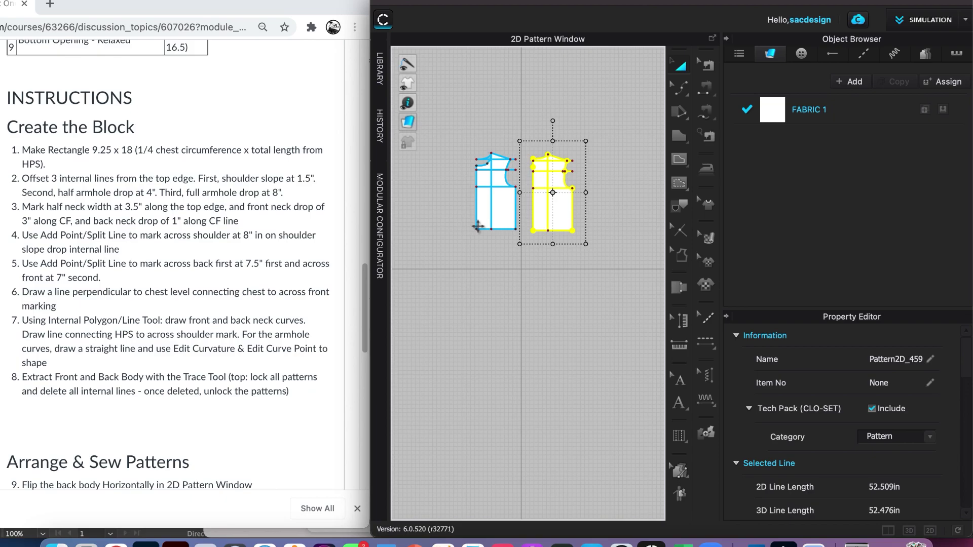